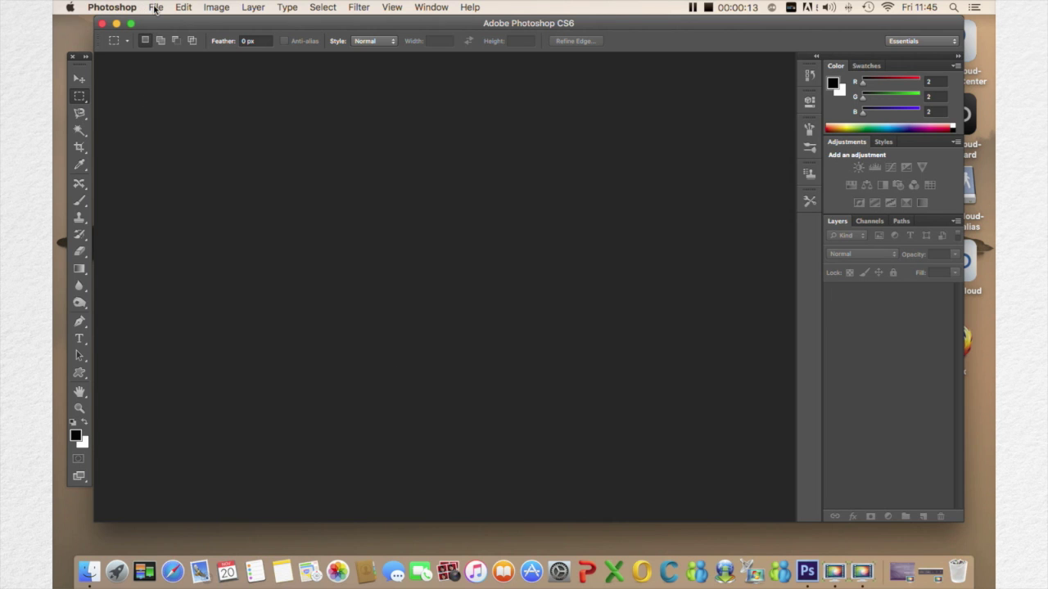
Open IMG_9522.jpg, IMG_9523.jpg and IMG_9524.jpg from Pictures > Test File > Untitled Export.
left_click(155, 9)
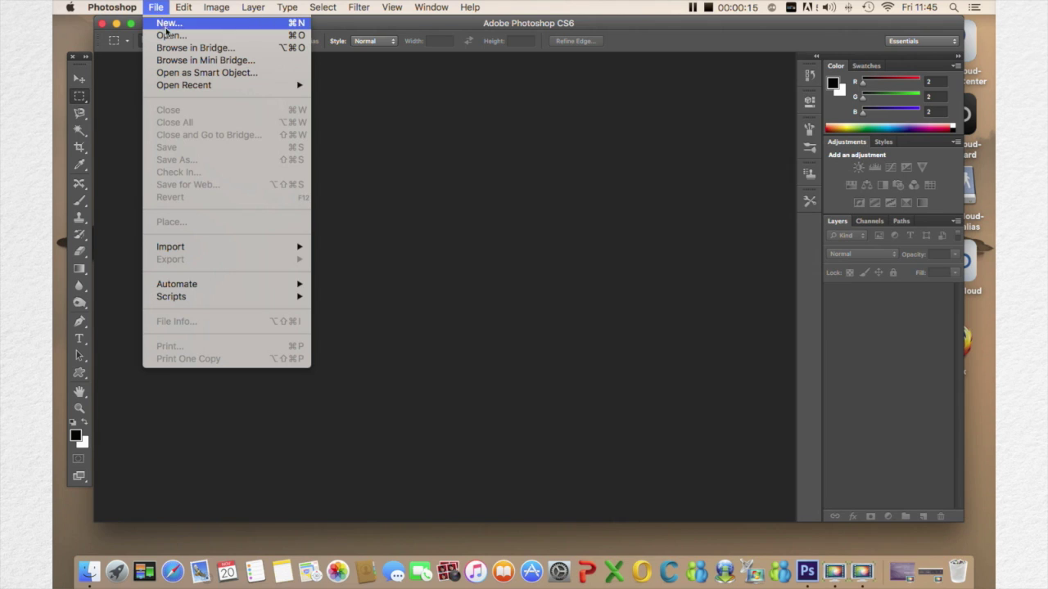
left_click(167, 38)
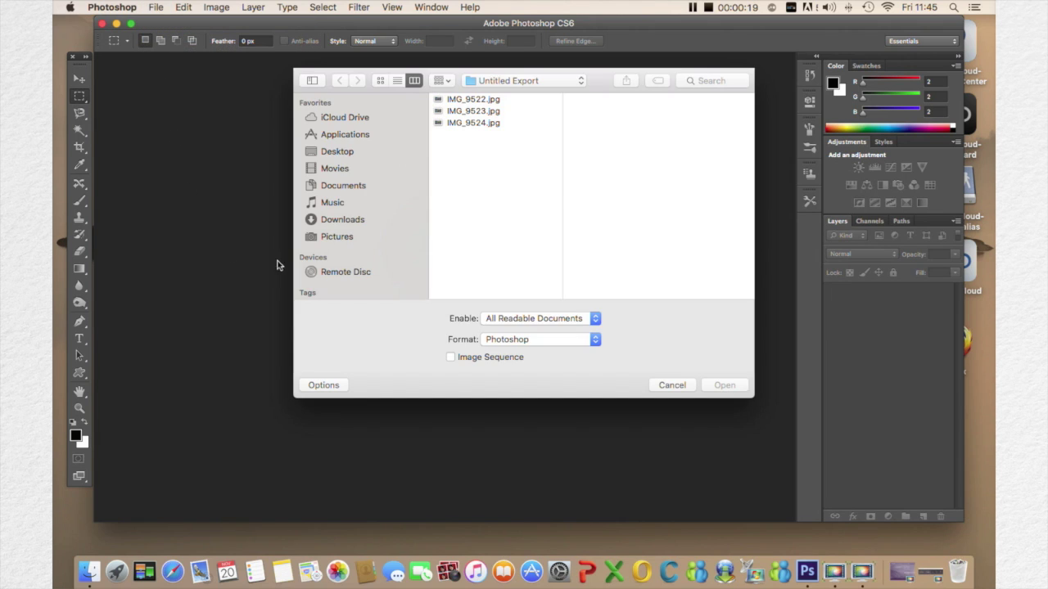
left_click(343, 237)
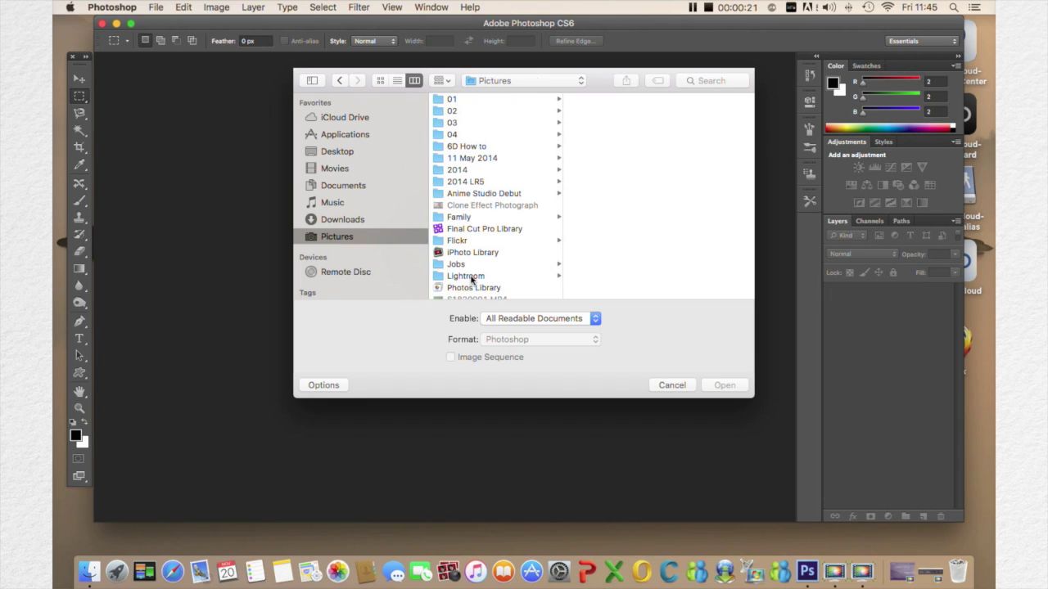
scroll(471, 280, "down", 3)
scroll(471, 280, "down", 5)
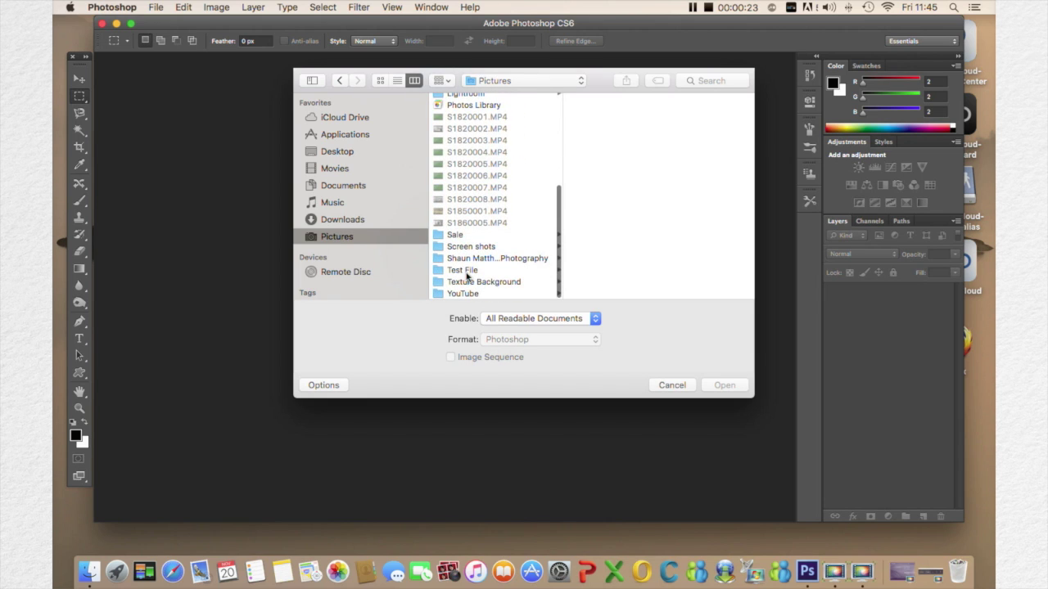
left_click(467, 273)
left_click(633, 135)
left_click(654, 125)
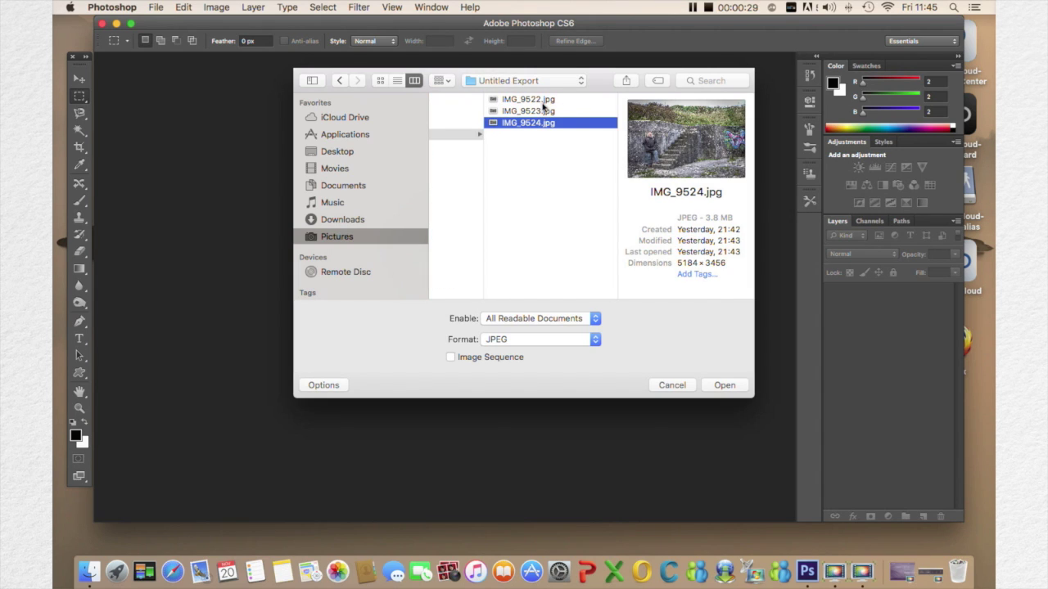
left_click(542, 100, "shift")
left_click(721, 384)
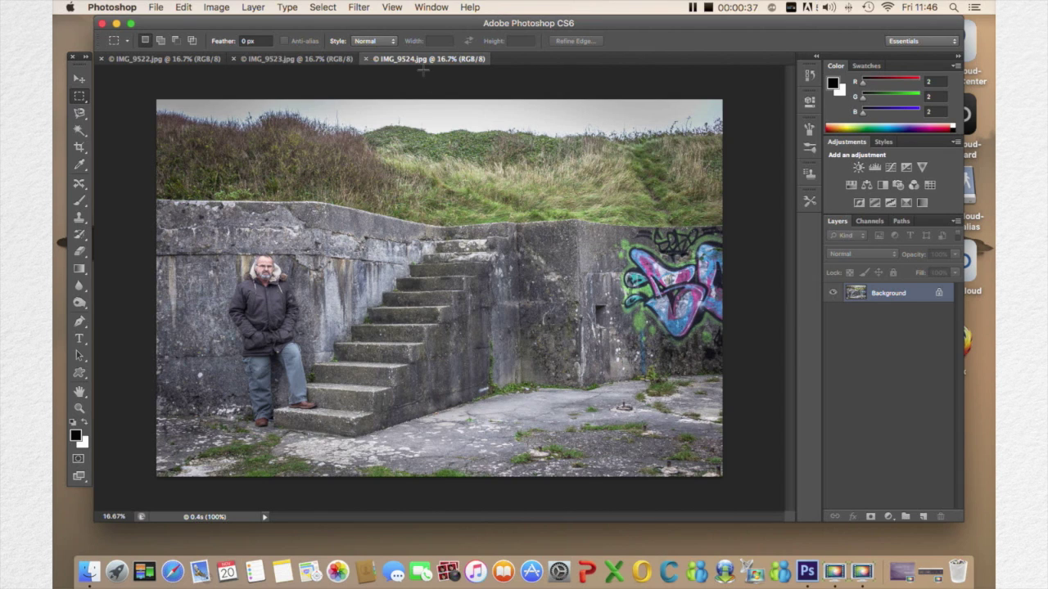
Copy the IMG_9524 photo onto IMG_9523 as Layer 1 with the Move tool.
left_click(81, 81)
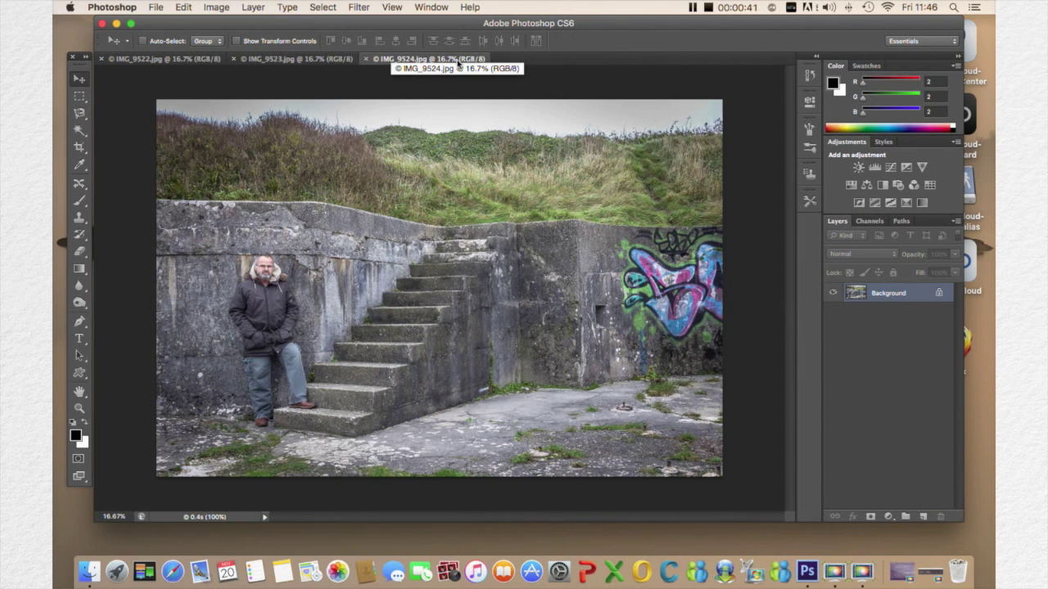
left_click_drag(457, 65, 456, 141)
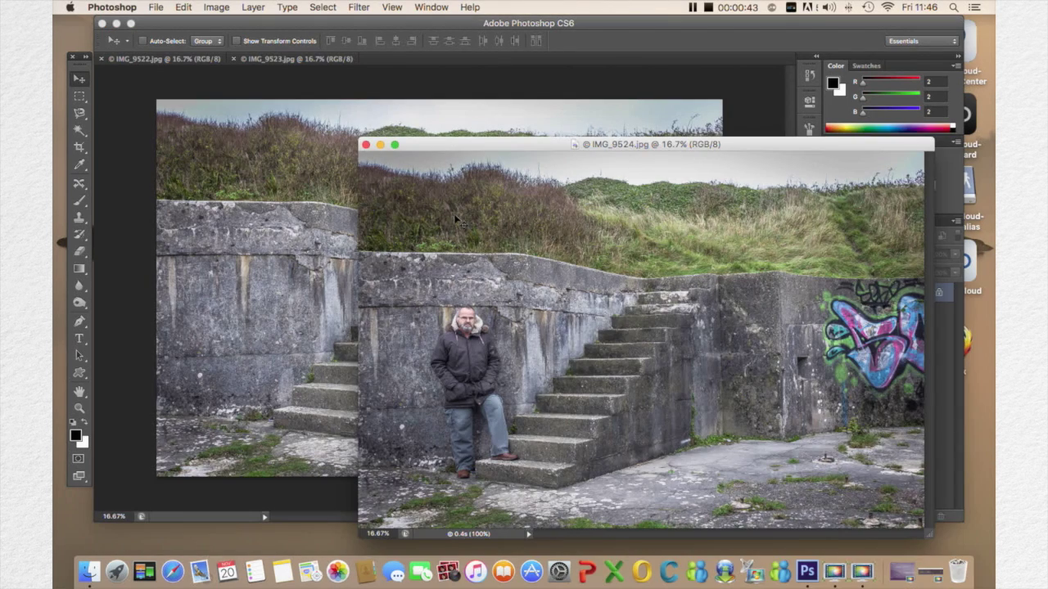
left_click_drag(457, 221, 291, 185)
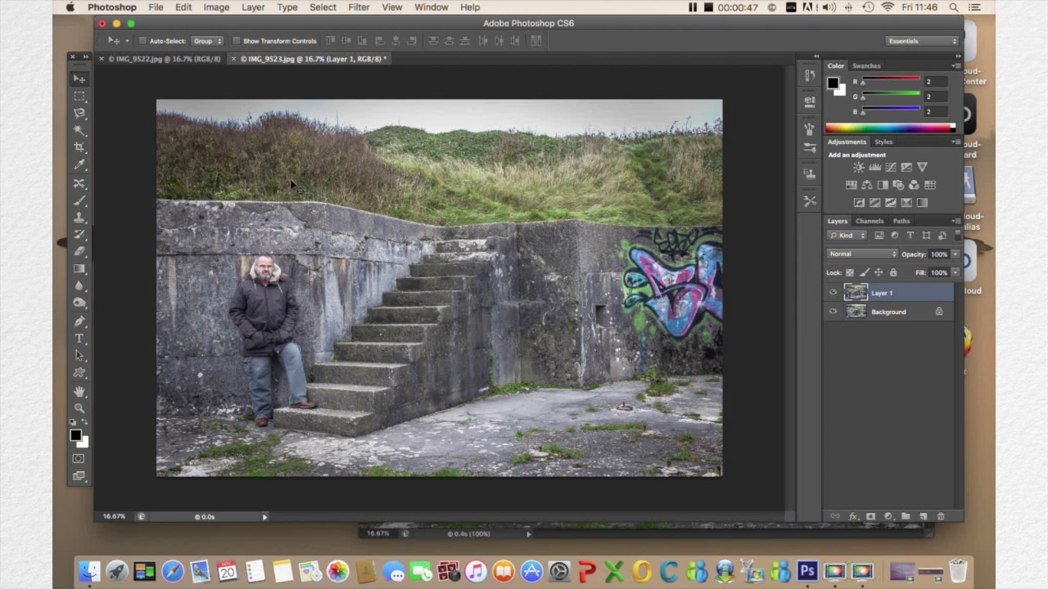
Lower Layer 1's opacity to about 31% so the Background shows through.
left_click(954, 259)
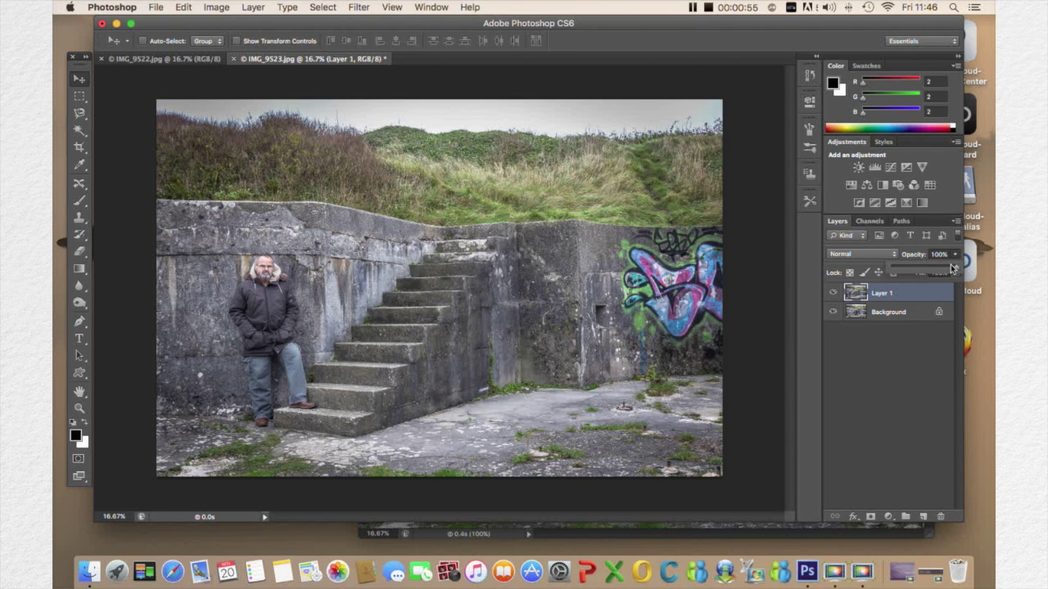
left_click_drag(952, 273, 909, 266)
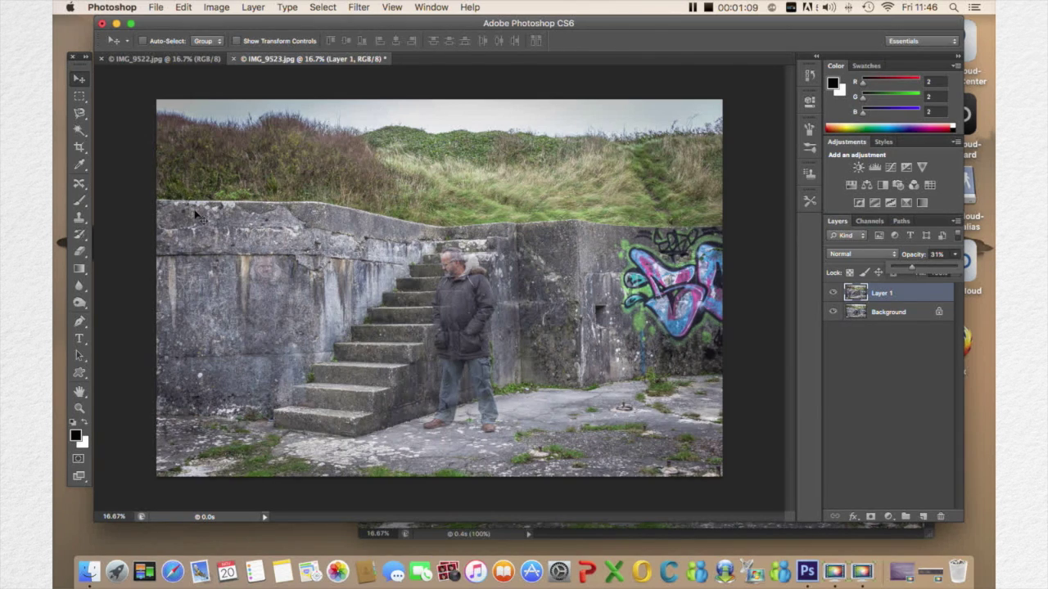
left_click(80, 254)
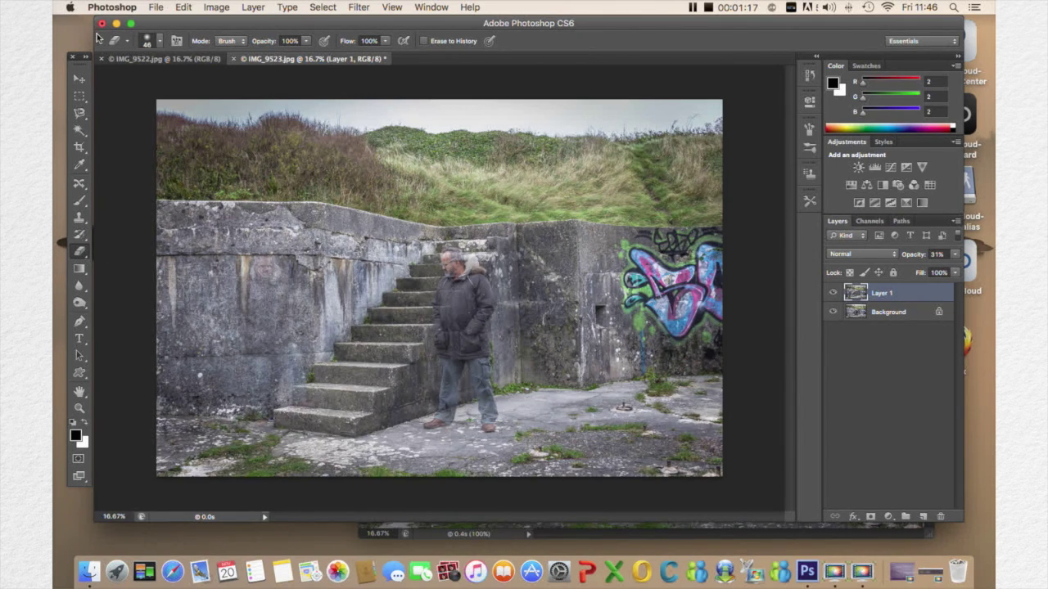
Set the eraser brush to 136 px size with 0% hardness.
left_click(160, 43)
left_click_drag(141, 80, 180, 84)
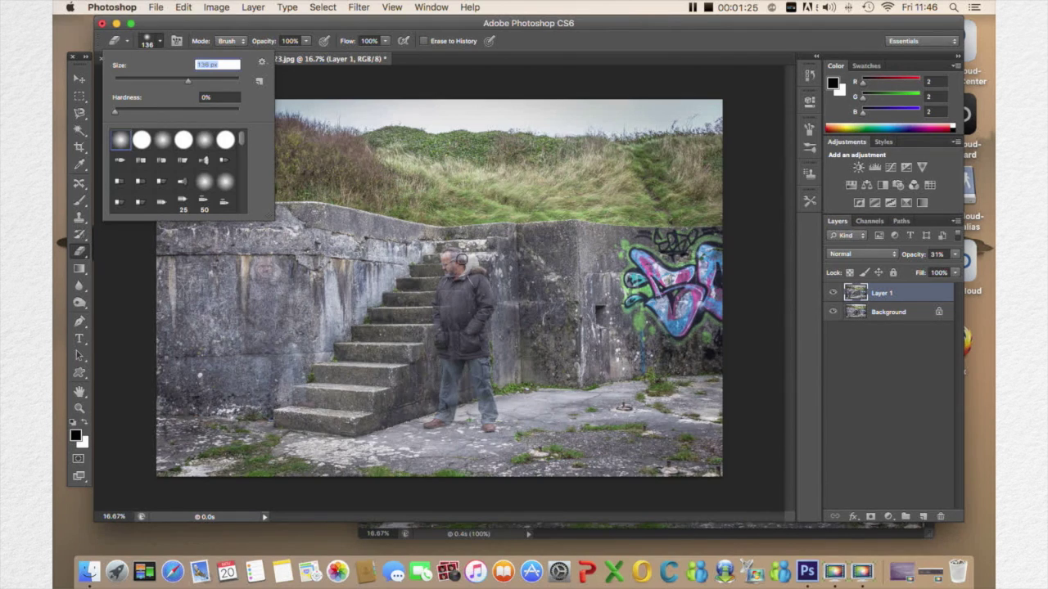
left_click(460, 258)
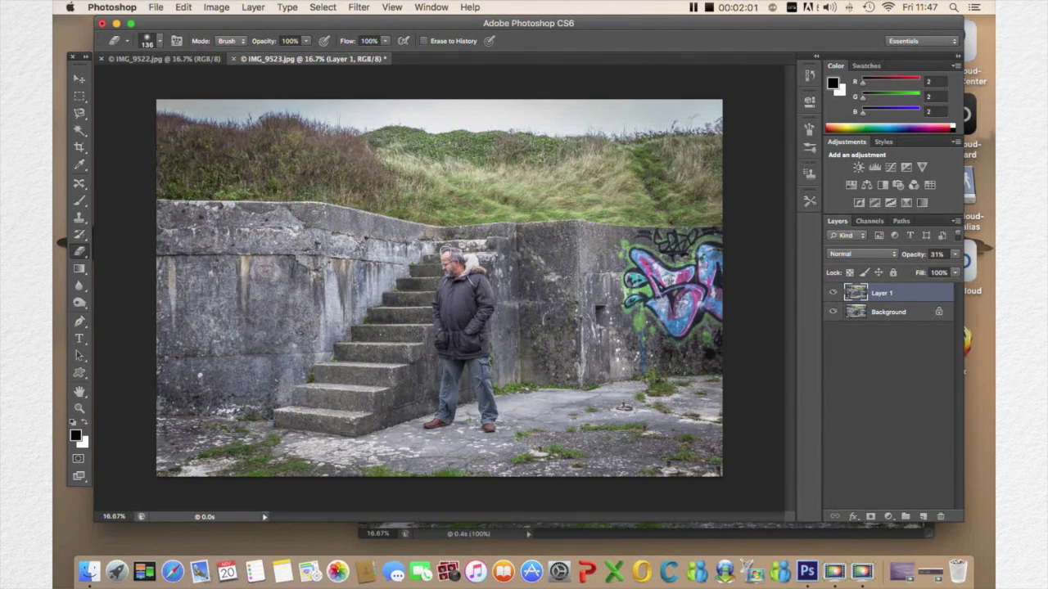
Erase Layer 1 down the standing man's side and restore its opacity to 100%.
left_click_drag(443, 272, 438, 322)
left_click(955, 257)
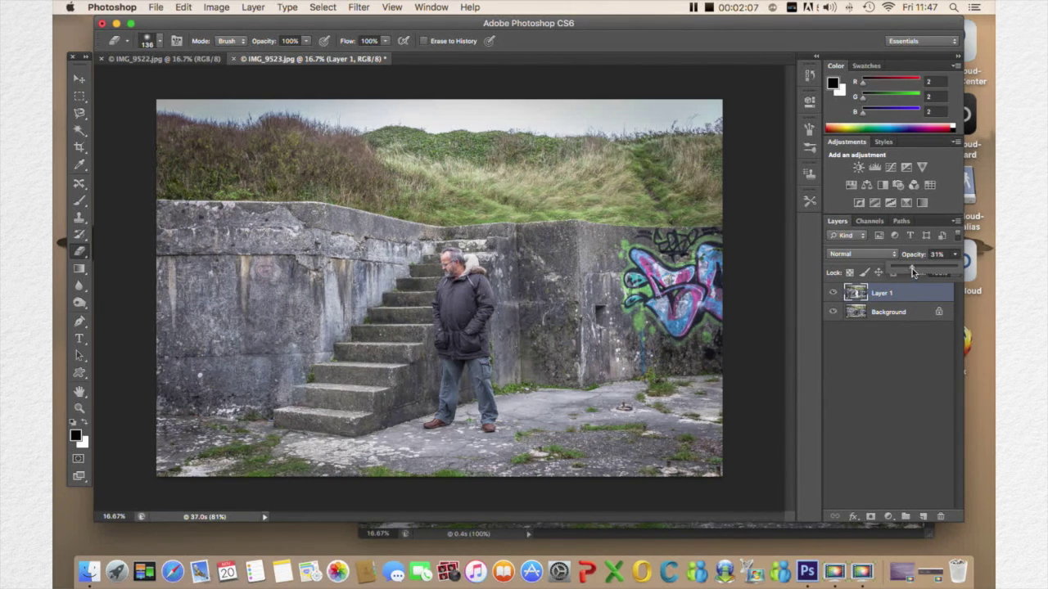
left_click_drag(912, 272, 973, 261)
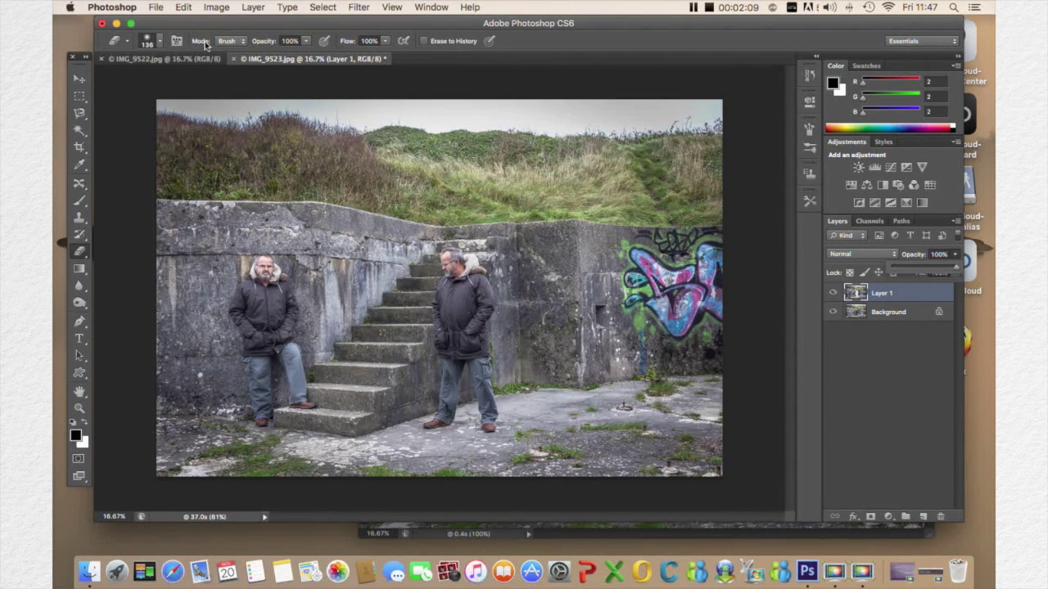
Flatten IMG_9523 into a single Background layer.
left_click(256, 7)
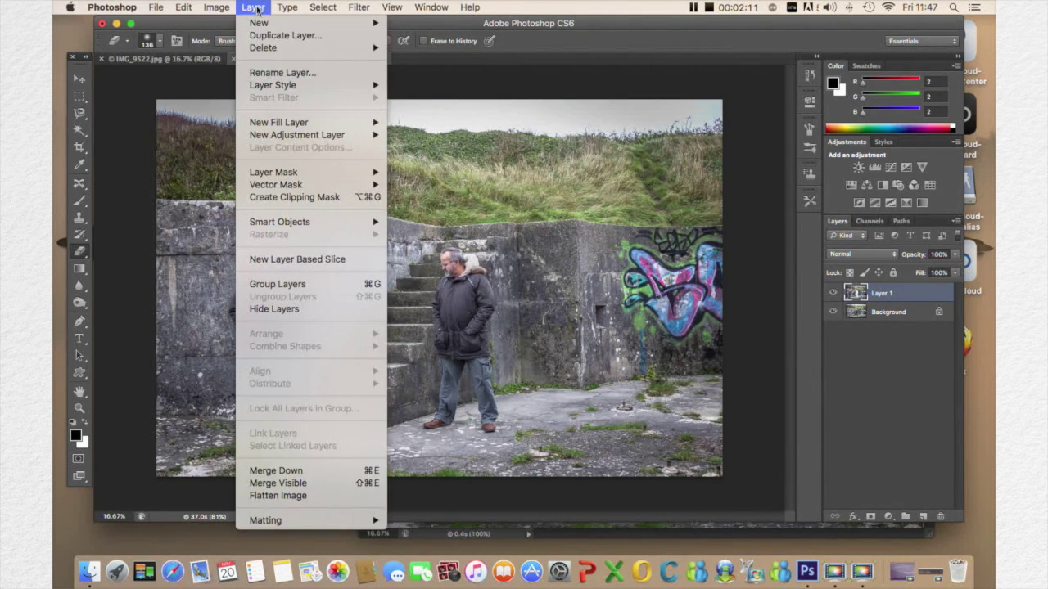
left_click(284, 498)
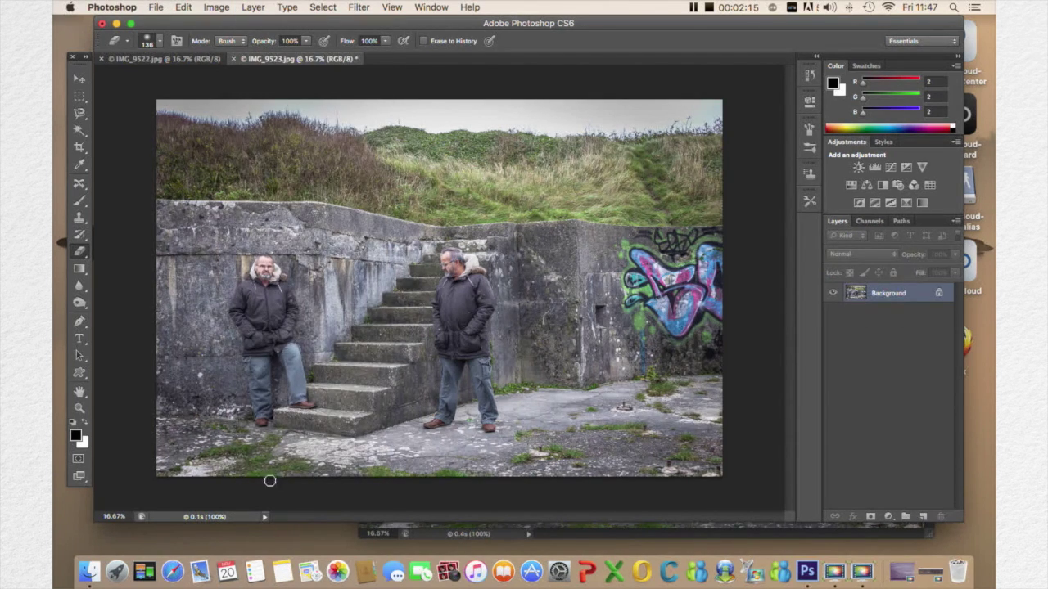
left_click(80, 79)
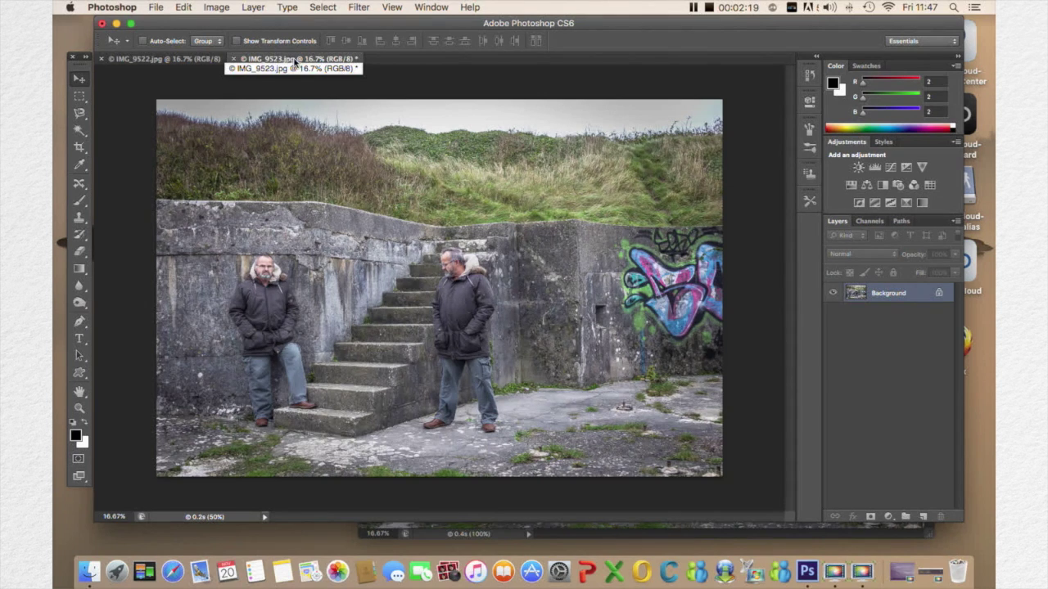
Place the two-man composite over IMG_9522 at 52% opacity, nudged to align the stairs.
left_click_drag(295, 61, 252, 145)
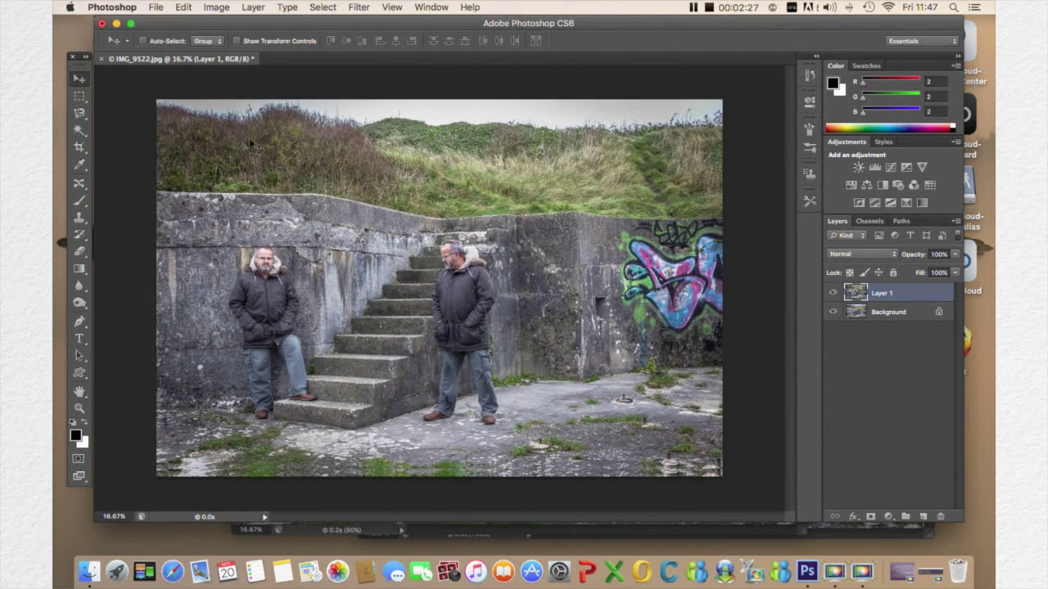
left_click(955, 256)
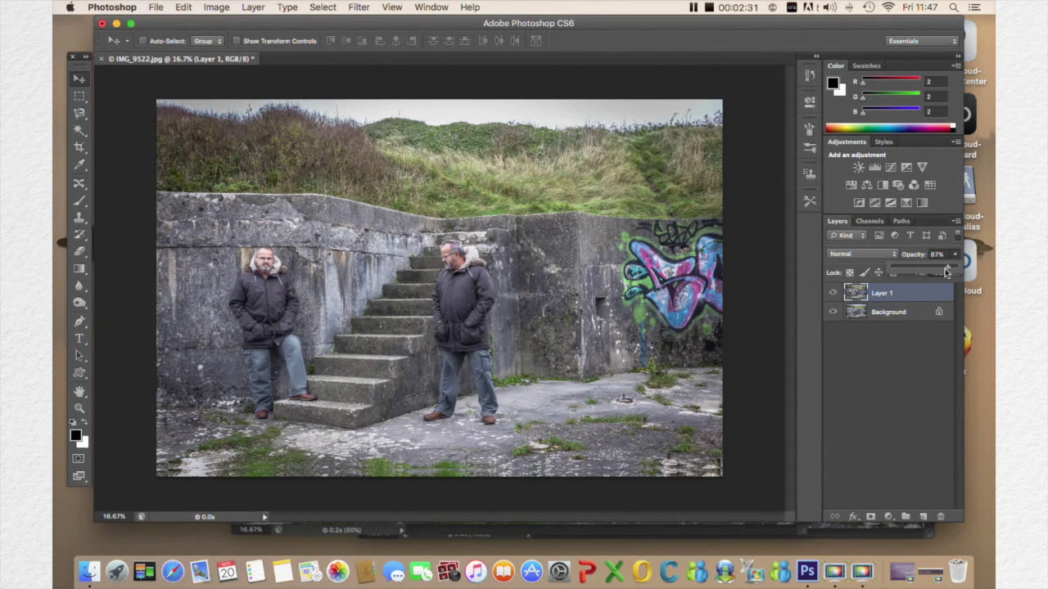
left_click_drag(945, 269, 931, 268)
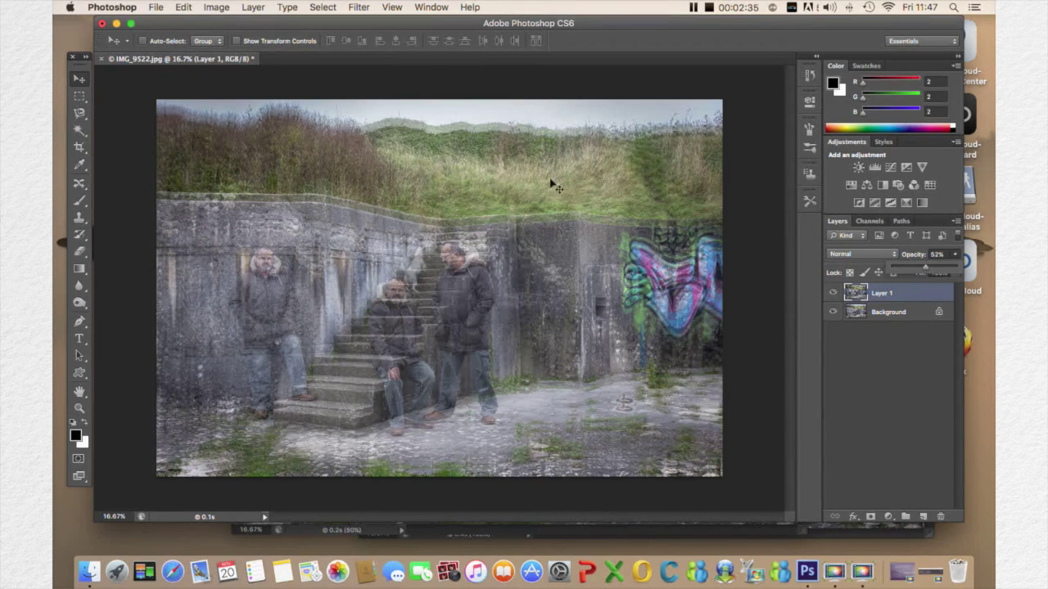
key("ctrl+Up")
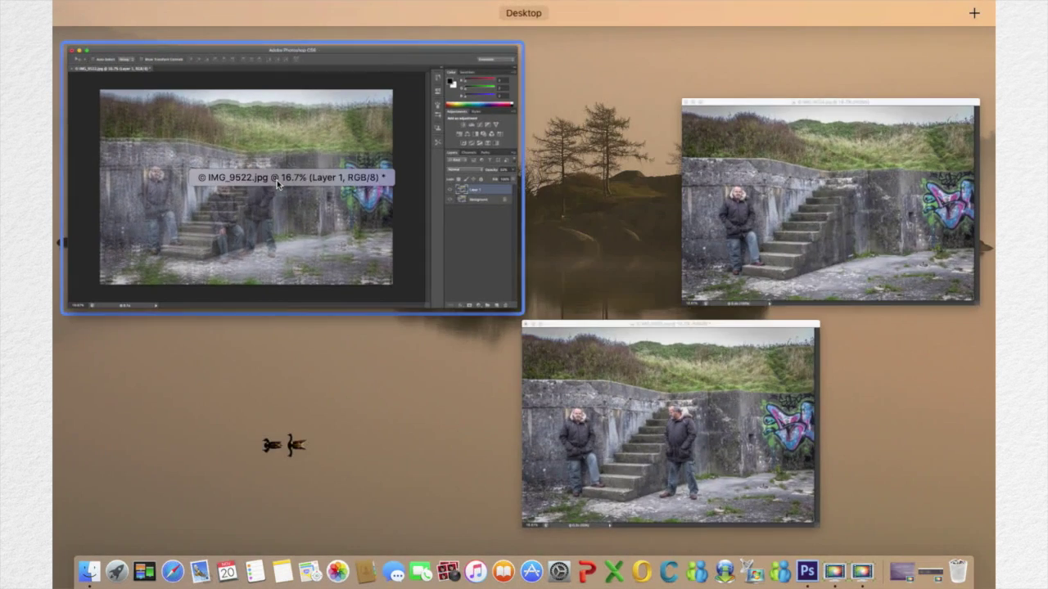
left_click(277, 180)
left_click_drag(343, 210, 344, 226)
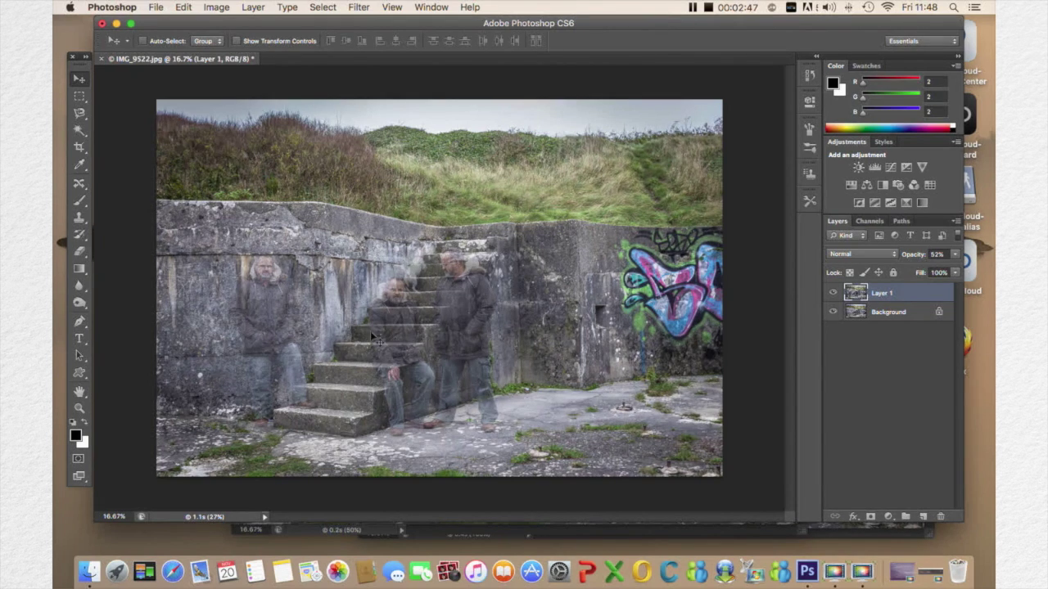
Zoom in on the stairs and erase Layer 1 to reveal the white dog's head and front leg.
left_click(79, 410)
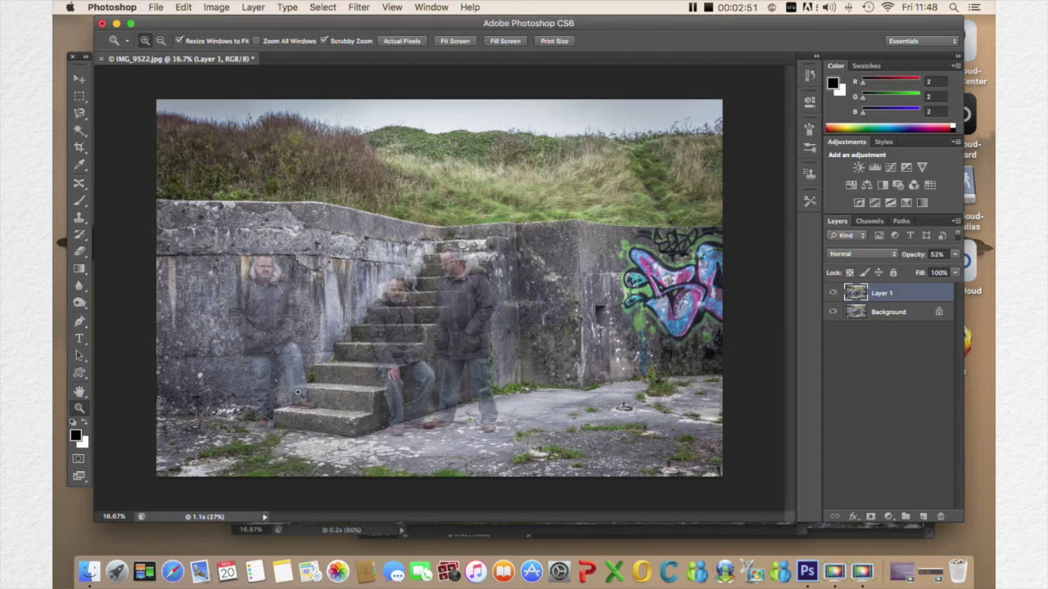
left_click(404, 425)
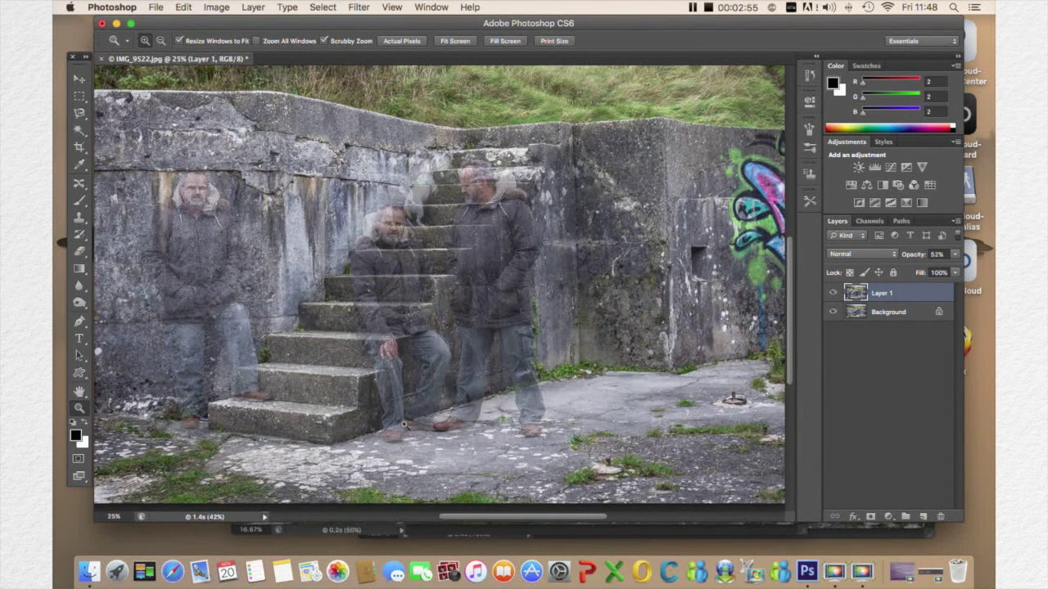
left_click(404, 425)
left_click(404, 425)
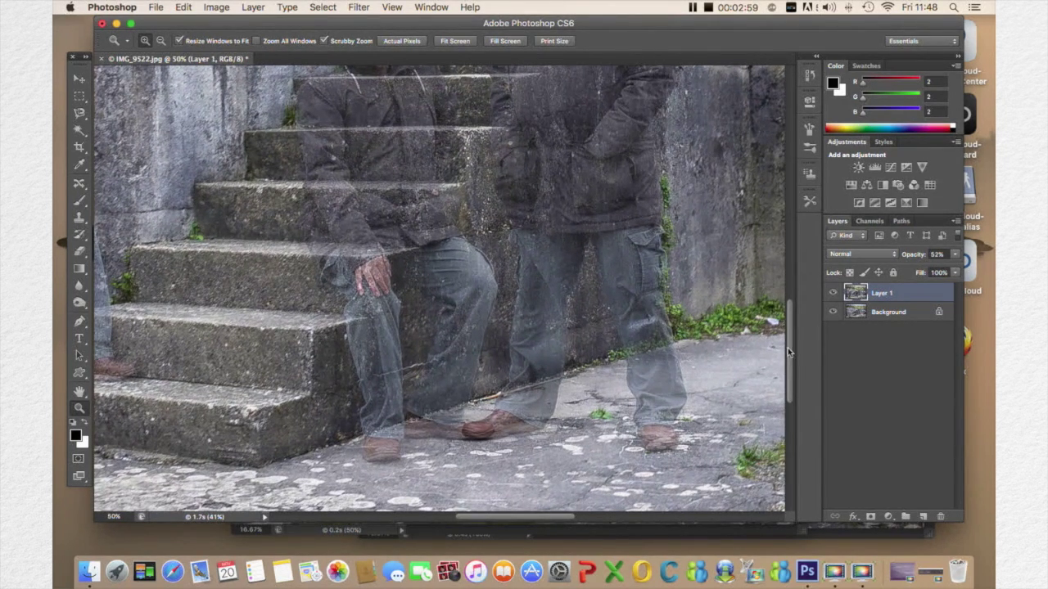
left_click_drag(791, 346, 789, 295)
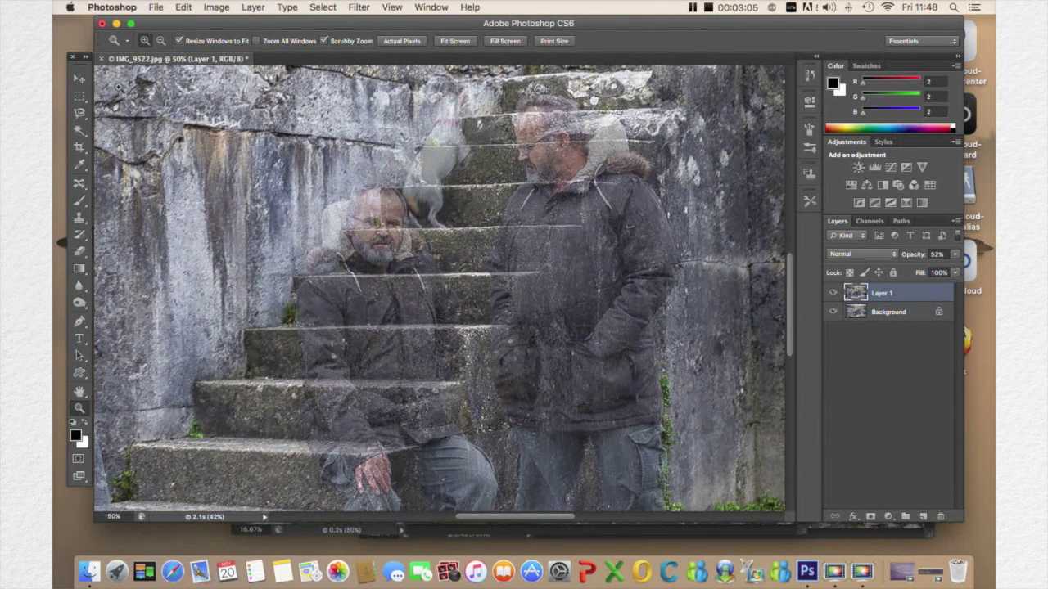
left_click(84, 254)
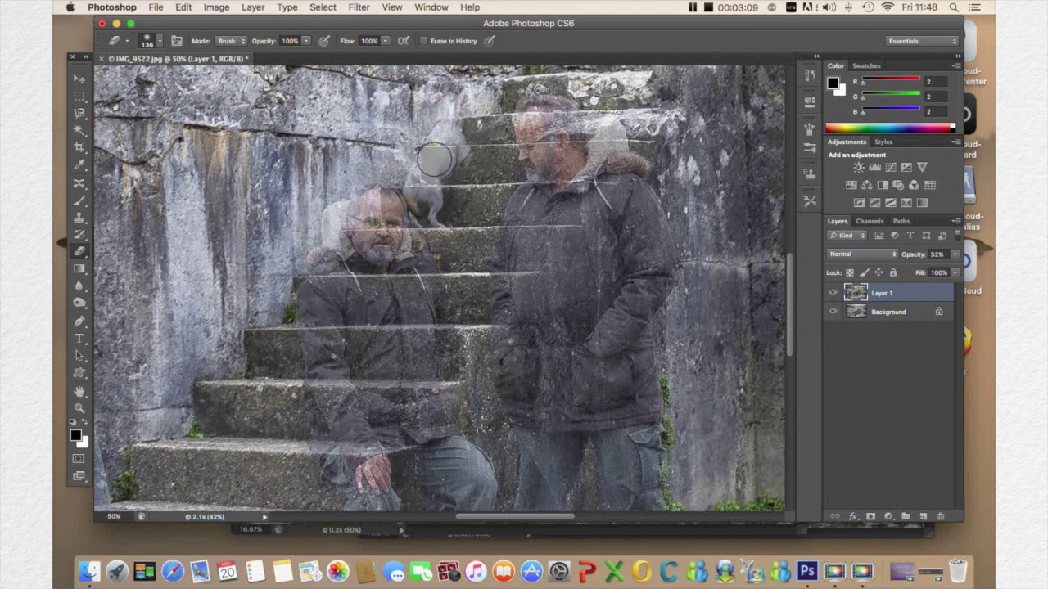
mouse_move(452, 103)
left_mouse_down()
mouse_move(450, 115)
mouse_move(458, 86)
mouse_move(448, 121)
mouse_move(462, 155)
mouse_move(446, 131)
mouse_move(407, 198)
mouse_move(429, 188)
mouse_move(433, 234)
mouse_move(428, 201)
mouse_move(442, 230)
left_mouse_up()
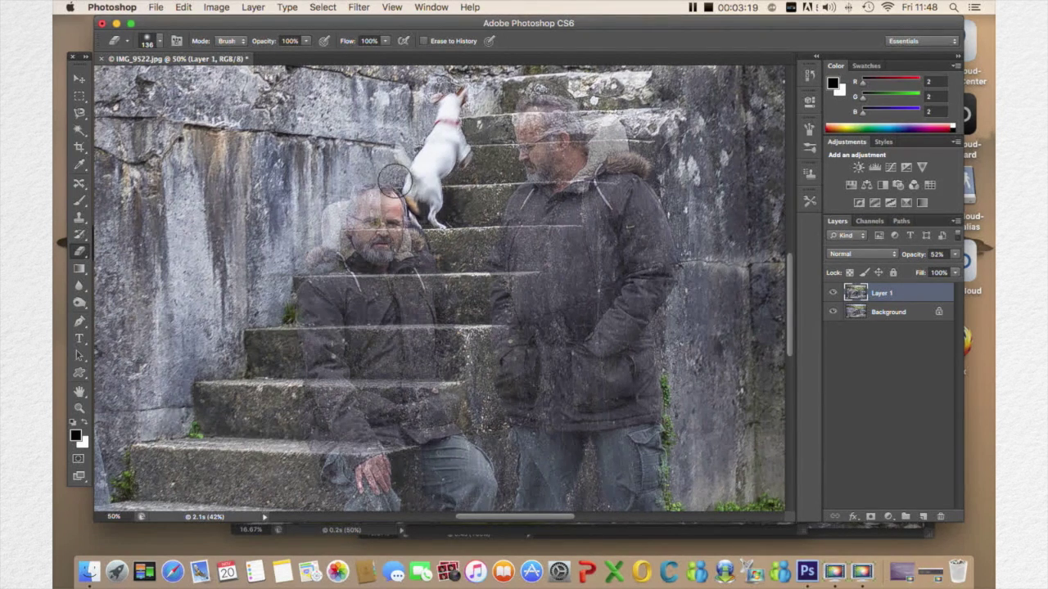
mouse_move(392, 158)
left_mouse_down()
mouse_move(399, 135)
mouse_move(388, 155)
mouse_move(408, 167)
mouse_move(399, 210)
mouse_move(359, 207)
mouse_move(357, 224)
mouse_move(335, 215)
mouse_move(326, 260)
mouse_move(311, 275)
mouse_move(304, 304)
mouse_move(325, 442)
mouse_move(314, 455)
mouse_move(336, 483)
mouse_move(378, 475)
mouse_move(449, 417)
mouse_move(442, 295)
mouse_move(401, 221)
mouse_move(415, 324)
mouse_move(409, 410)
mouse_move(429, 393)
mouse_move(410, 426)
mouse_move(378, 442)
mouse_move(343, 397)
mouse_move(378, 377)
mouse_move(381, 291)
mouse_move(372, 282)
mouse_move(327, 352)
mouse_move(389, 217)
mouse_move(404, 245)
mouse_move(364, 278)
mouse_move(350, 251)
mouse_move(344, 275)
mouse_move(361, 201)
mouse_move(391, 193)
mouse_move(402, 231)
mouse_move(377, 185)
mouse_move(320, 320)
mouse_move(386, 442)
mouse_move(458, 448)
mouse_move(487, 486)
mouse_move(480, 501)
mouse_move(459, 500)
mouse_move(397, 475)
mouse_move(385, 491)
left_mouse_up()
Erase the ghost overlay from the seated man's jeans and lower leg.
mouse_move(452, 489)
left_mouse_down()
mouse_move(382, 502)
mouse_move(320, 496)
mouse_move(361, 477)
mouse_move(347, 448)
mouse_move(316, 455)
left_mouse_up()
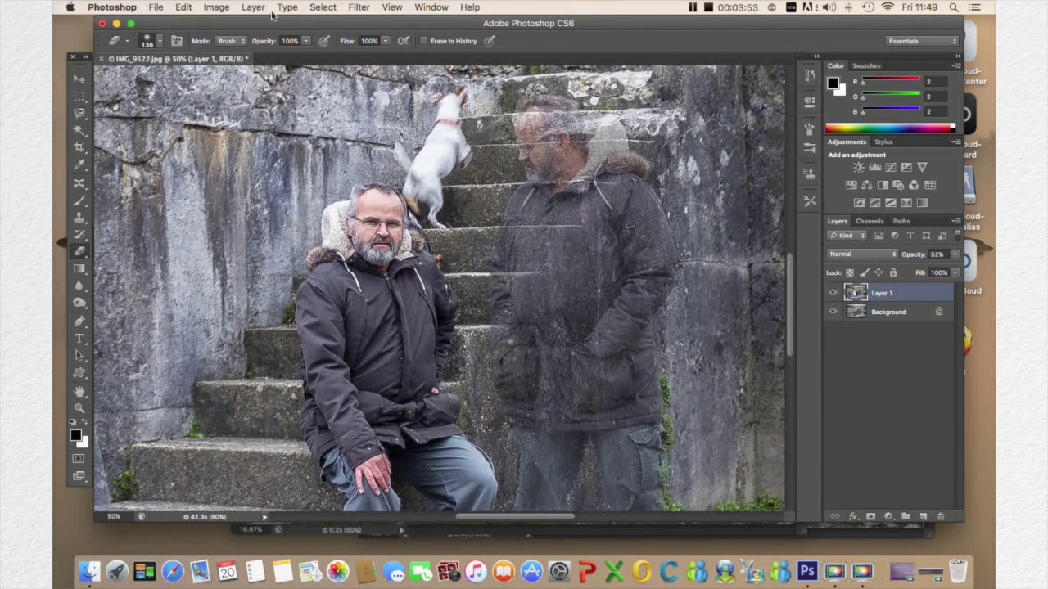
left_click_drag(793, 281, 796, 334)
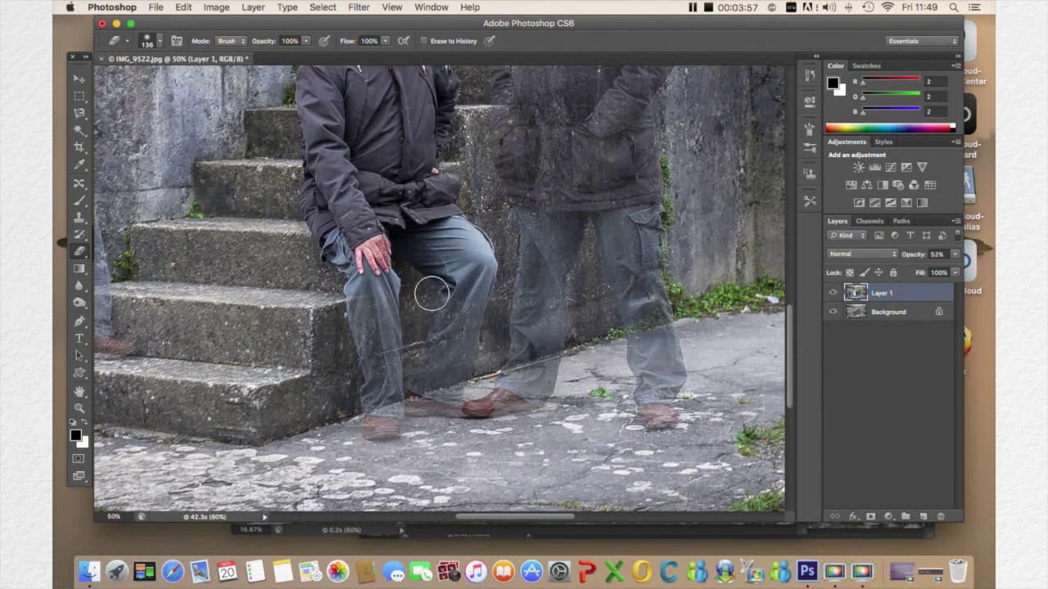
mouse_move(471, 295)
left_mouse_down()
mouse_move(433, 420)
mouse_move(416, 379)
mouse_move(411, 406)
mouse_move(451, 294)
mouse_move(412, 408)
mouse_move(371, 428)
mouse_move(389, 352)
mouse_move(392, 394)
mouse_move(379, 330)
mouse_move(357, 378)
mouse_move(352, 271)
mouse_move(378, 256)
mouse_move(385, 309)
mouse_move(383, 214)
mouse_move(350, 252)
left_mouse_up()
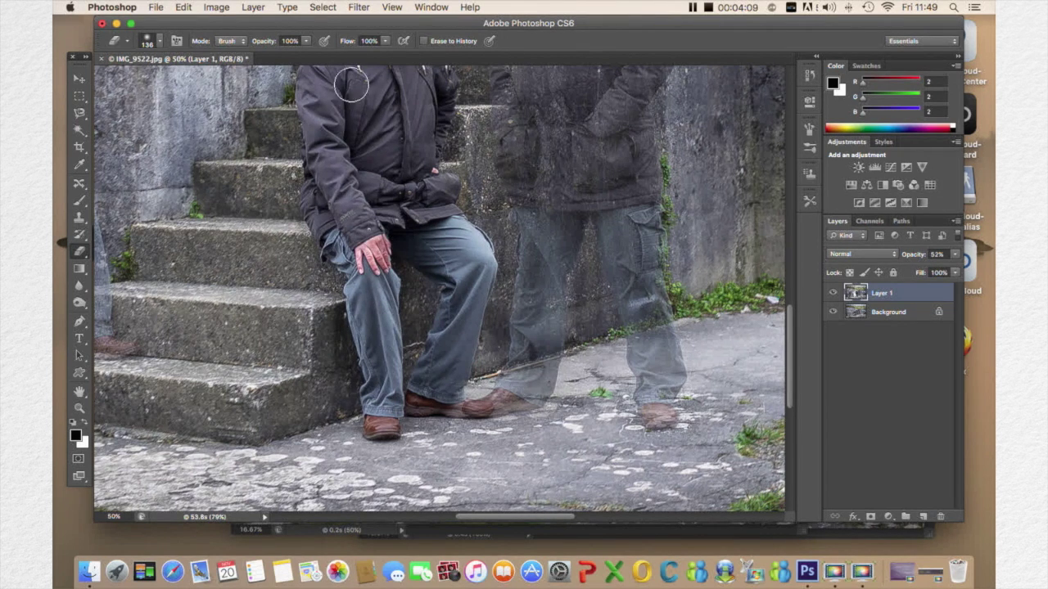
Shrink the eraser brush and erase the ghost along the step edge.
left_click(162, 42)
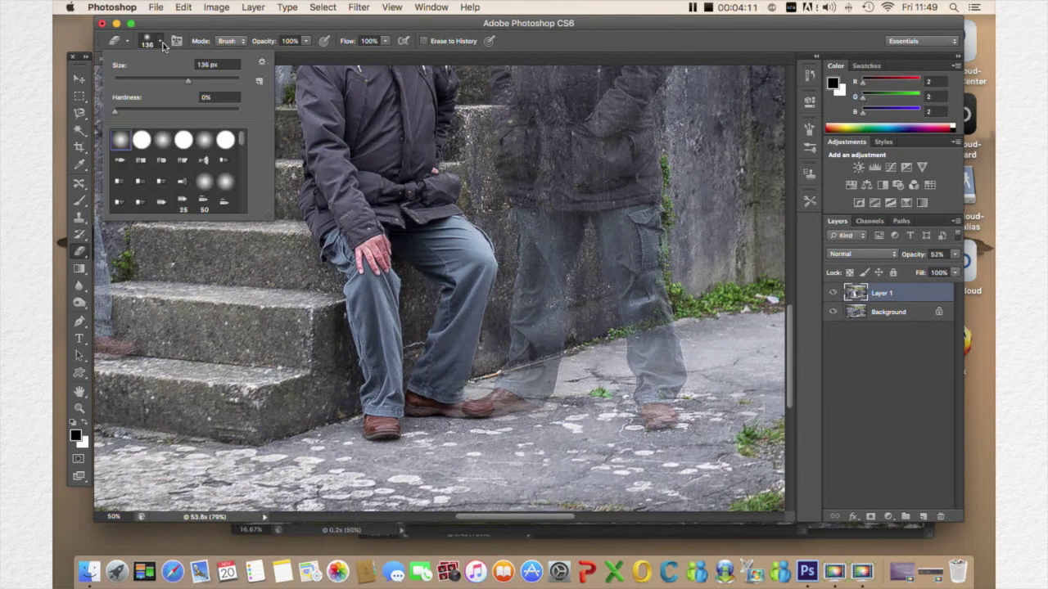
left_click_drag(187, 78, 180, 78)
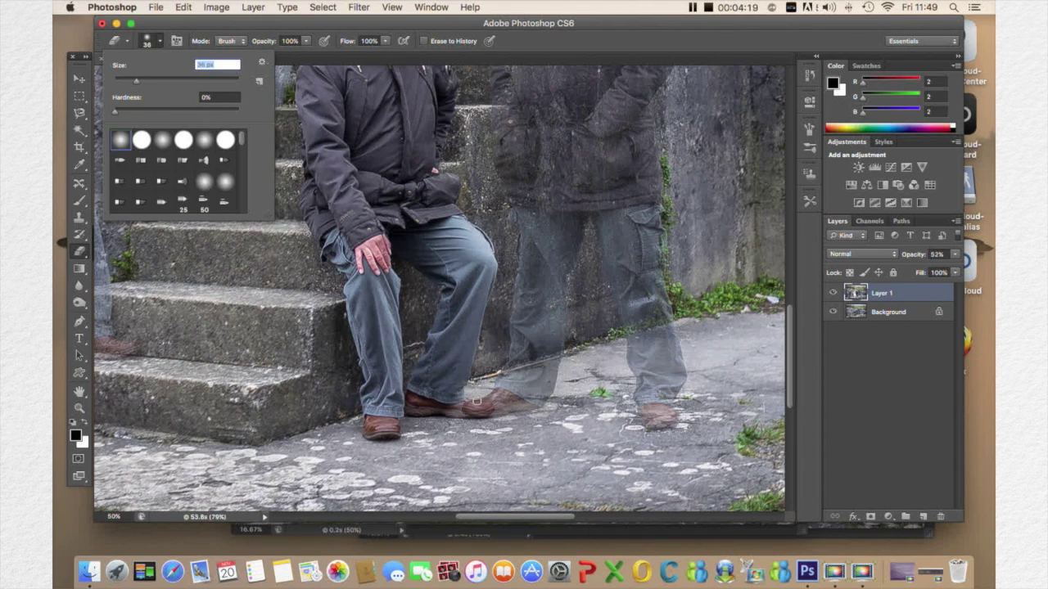
key("Return")
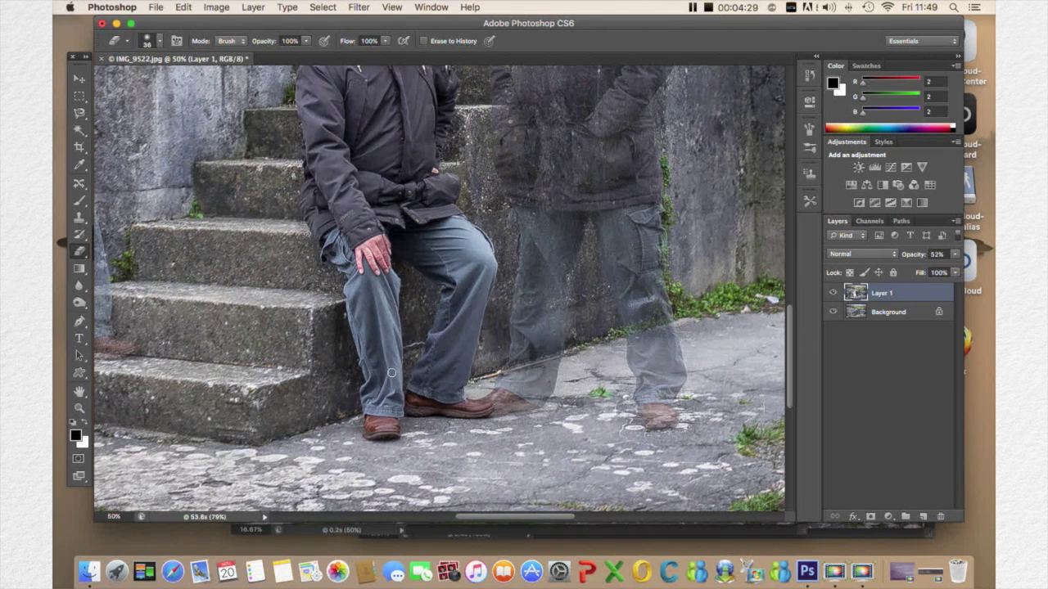
left_click_drag(358, 416, 310, 420)
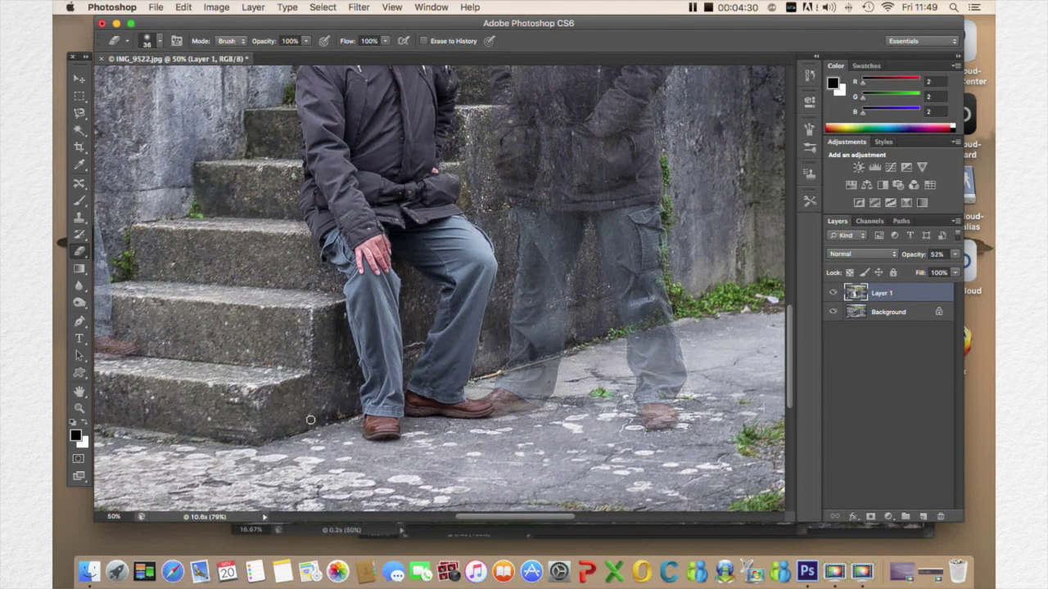
Make the eraser brush slightly larger.
left_click(162, 44)
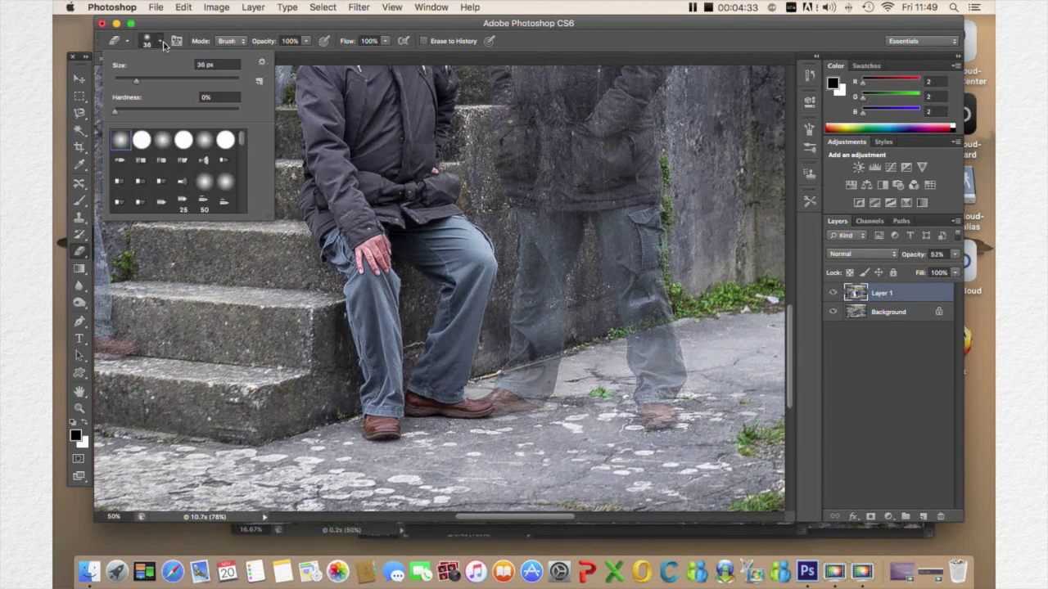
left_click_drag(135, 84, 138, 84)
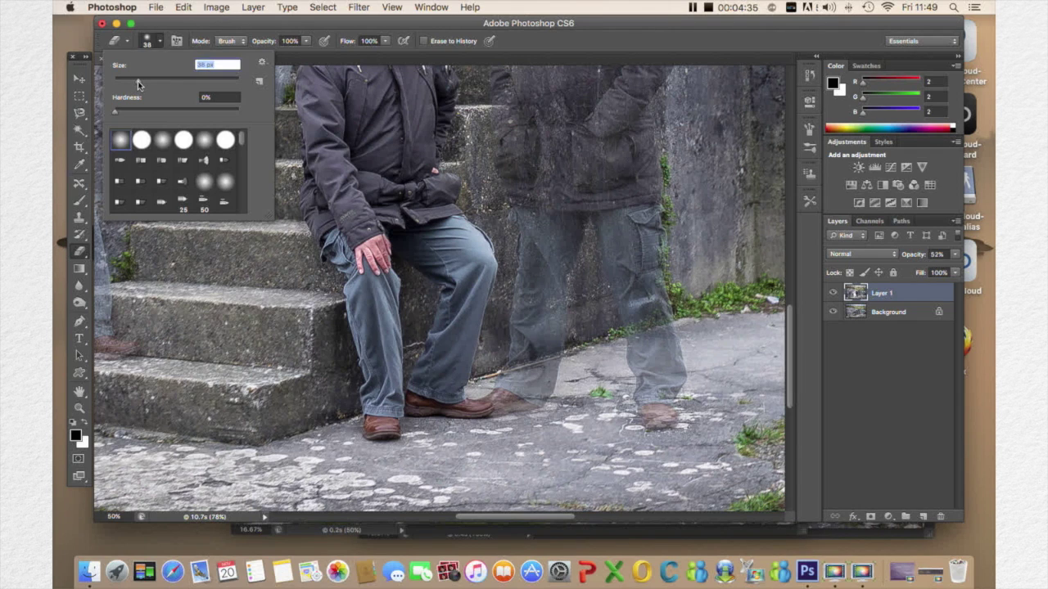
left_click(342, 314)
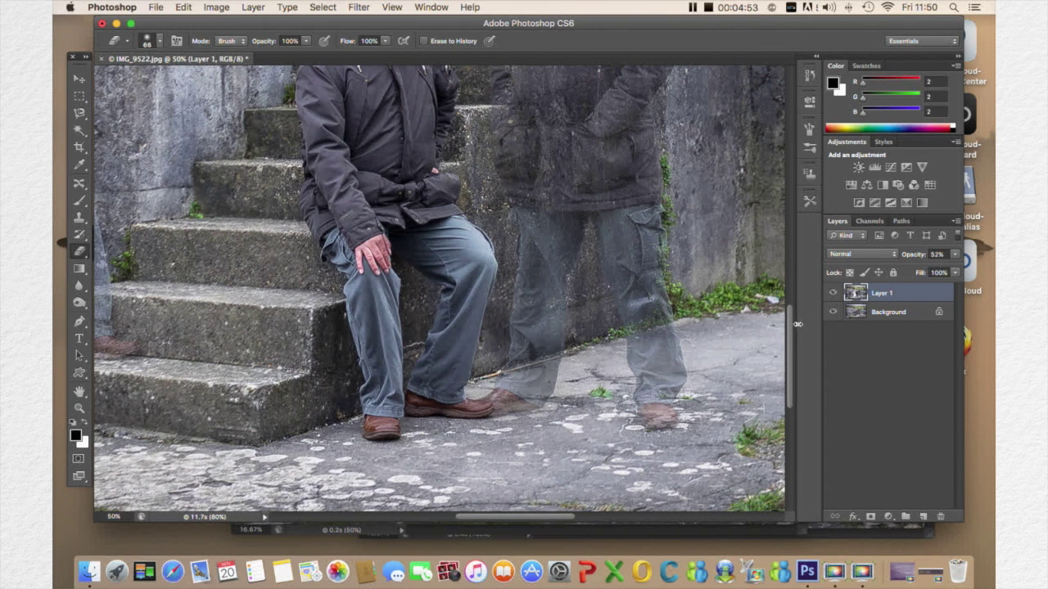
left_click_drag(792, 327, 799, 235)
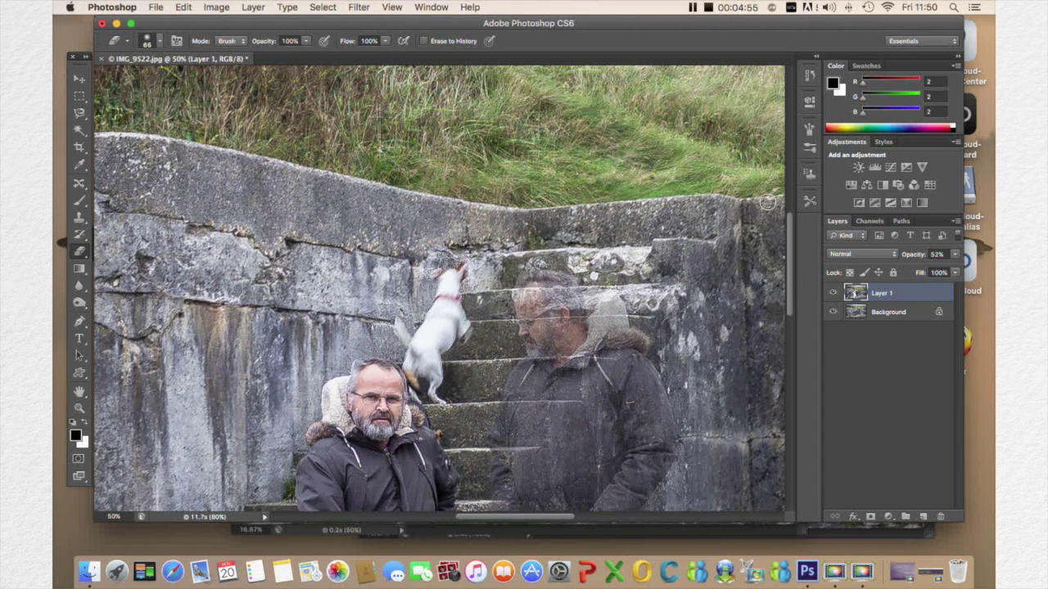
Fit the photo on screen and raise Layer 1's opacity back to 100%.
left_click(79, 408)
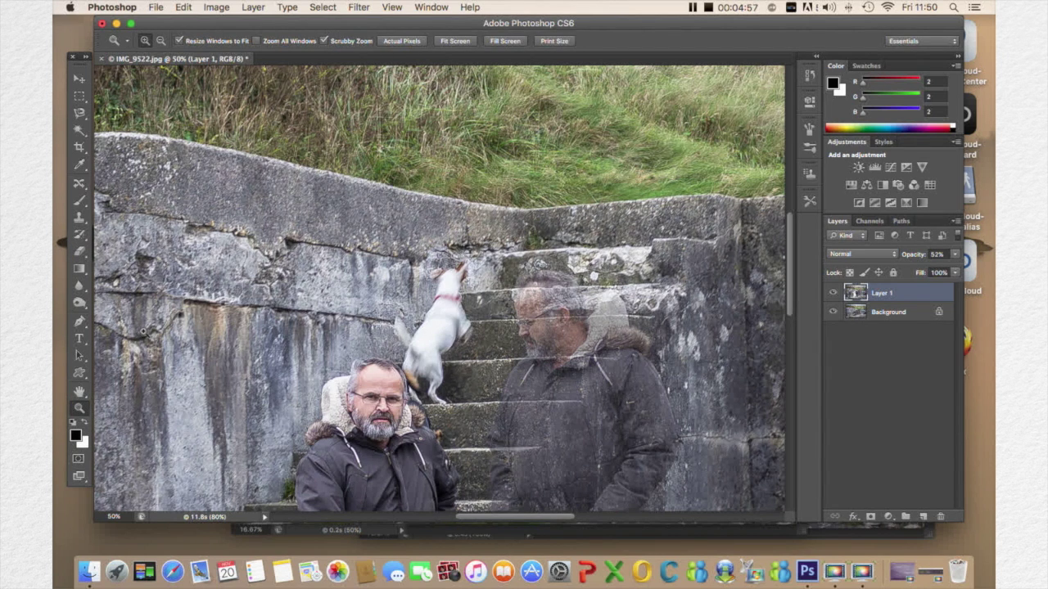
left_click(456, 41)
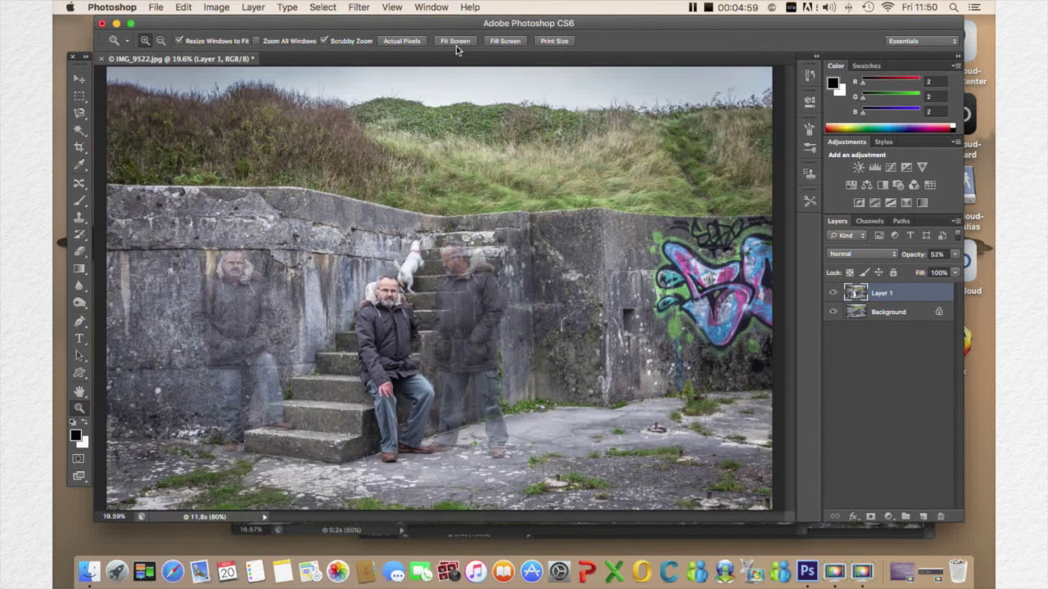
left_click(955, 255)
left_click_drag(927, 269, 966, 266)
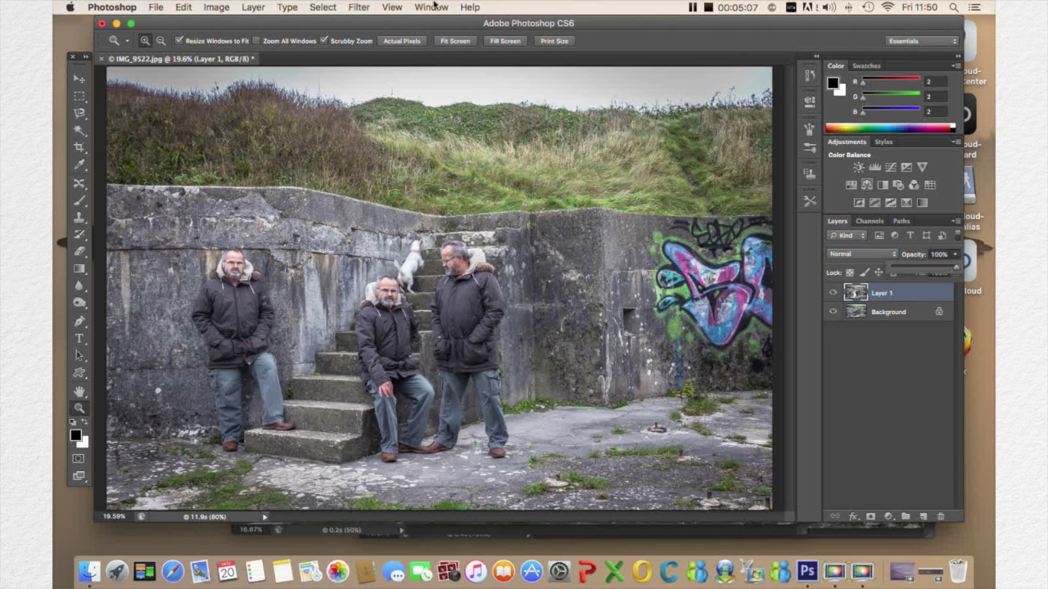
Flatten the image and save it as the JPEG IMG_9522a.jpg at quality 9 (High).
left_click(253, 8)
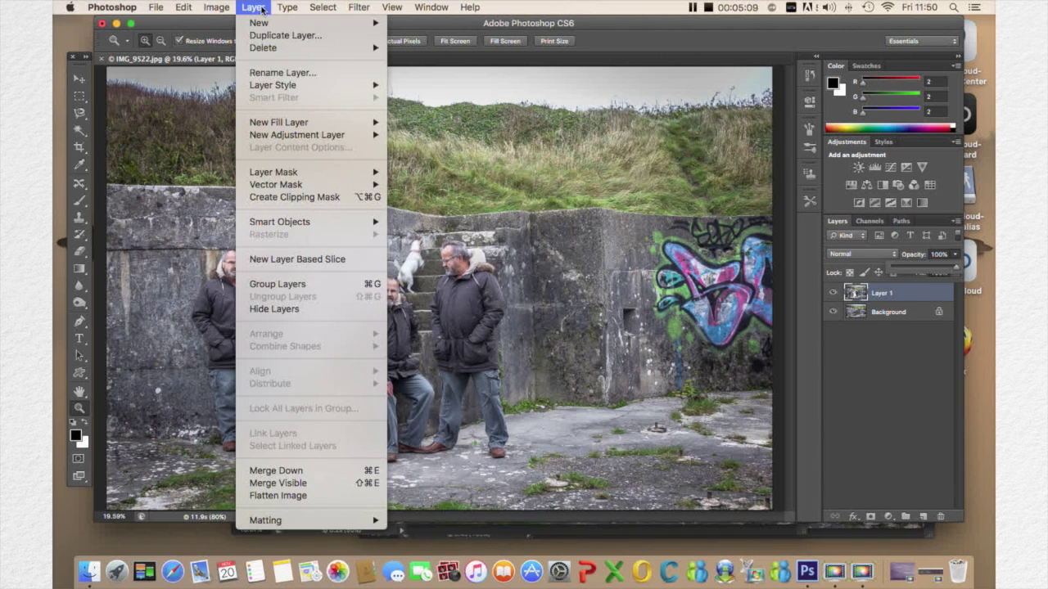
left_click(263, 494)
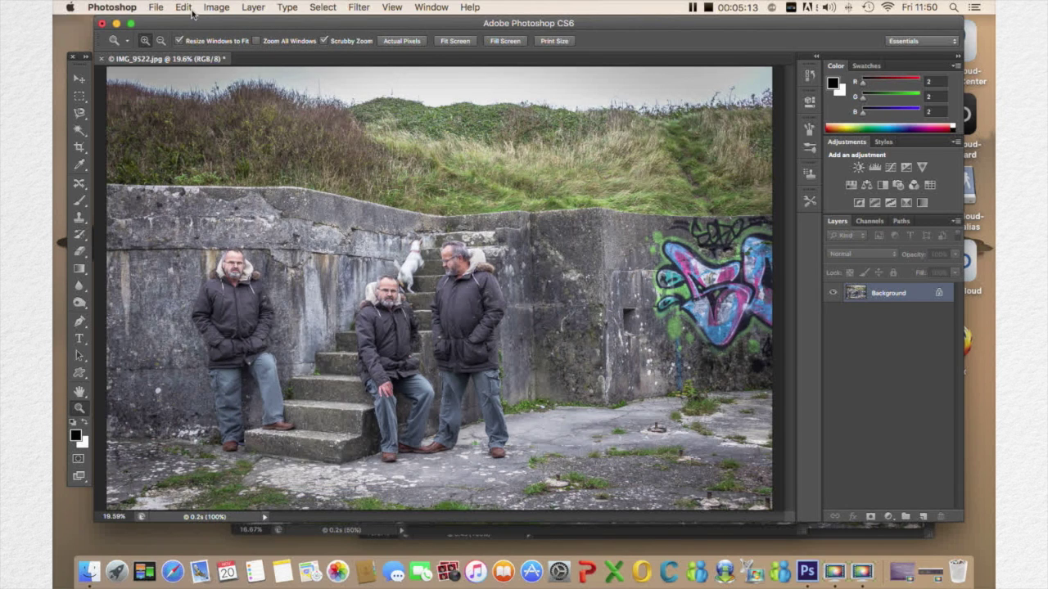
left_click(155, 7)
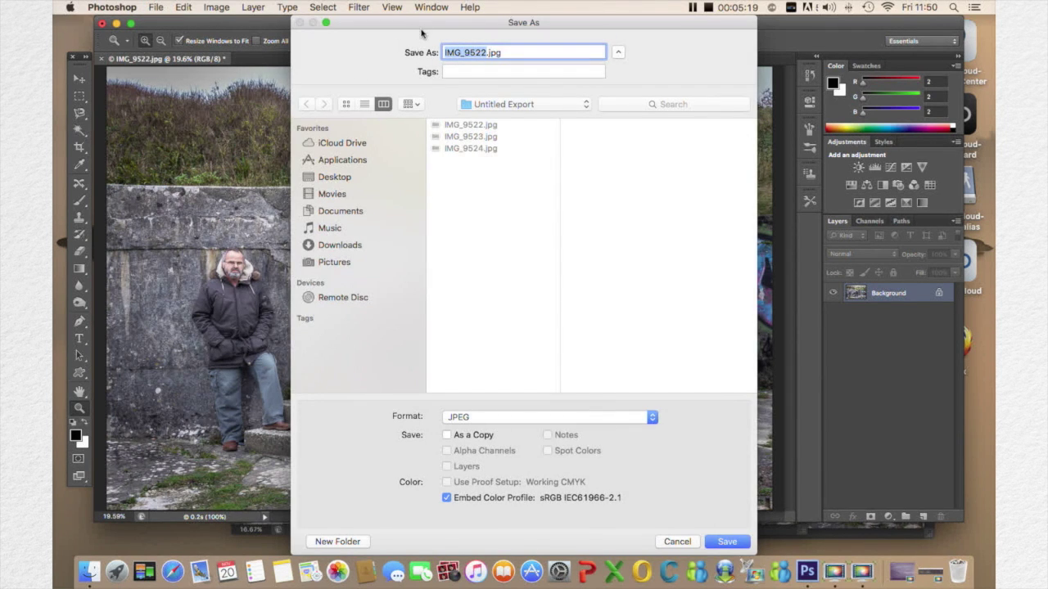
left_click(484, 52)
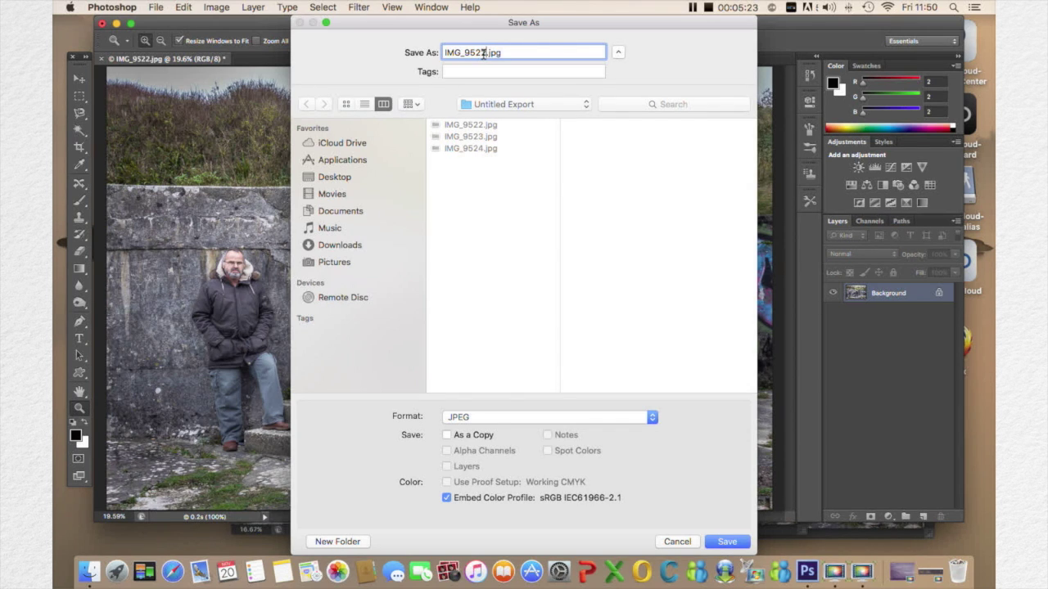
type("a")
left_click(734, 542)
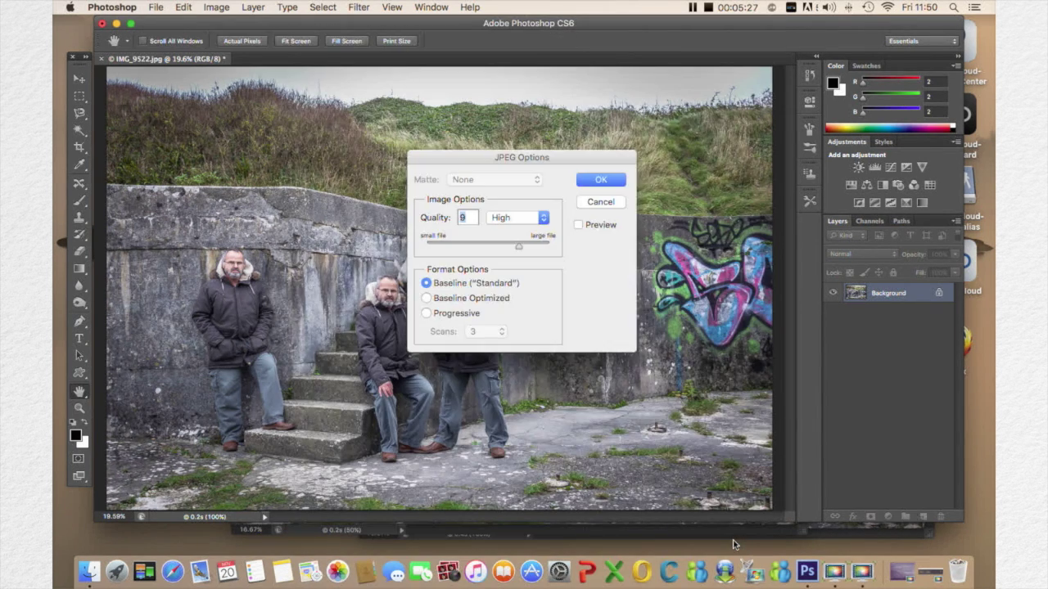
left_click(588, 179)
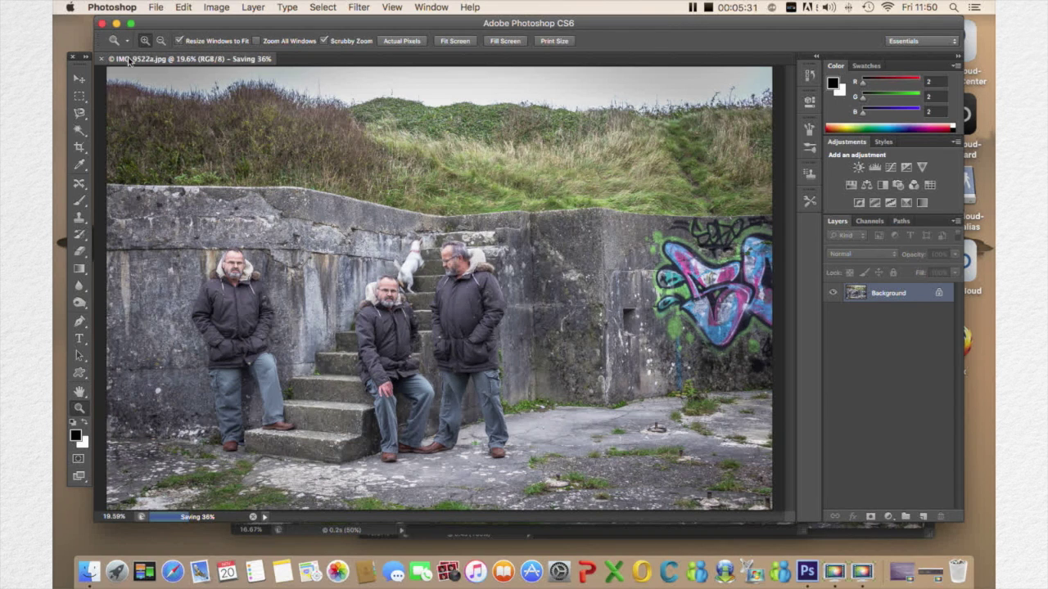
Close the composite, IMG_9523.jpg and IMG_9524.jpg, discarding unsaved changes.
left_click(103, 60)
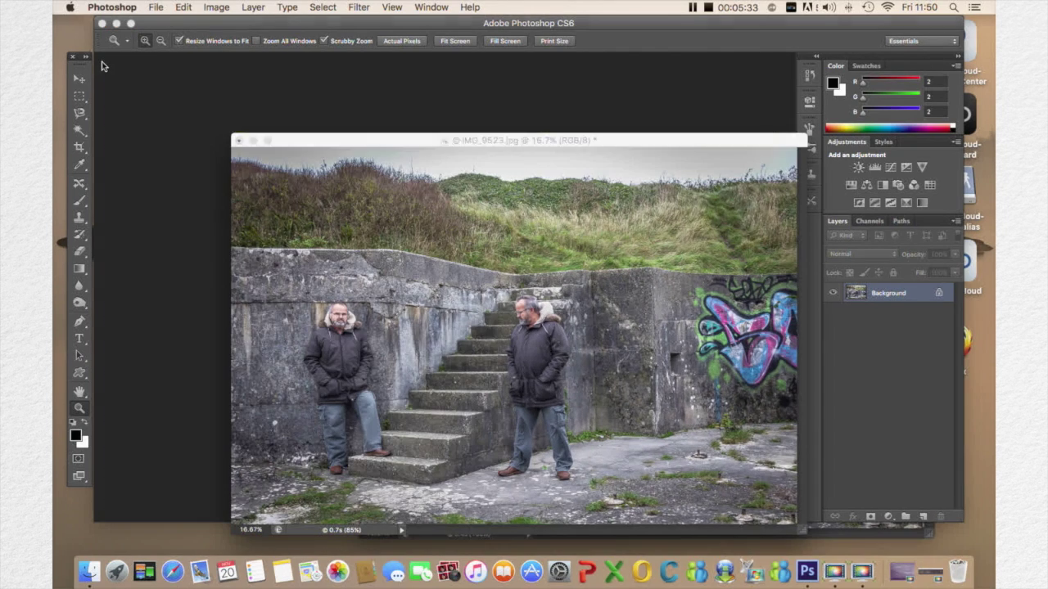
left_click(238, 142)
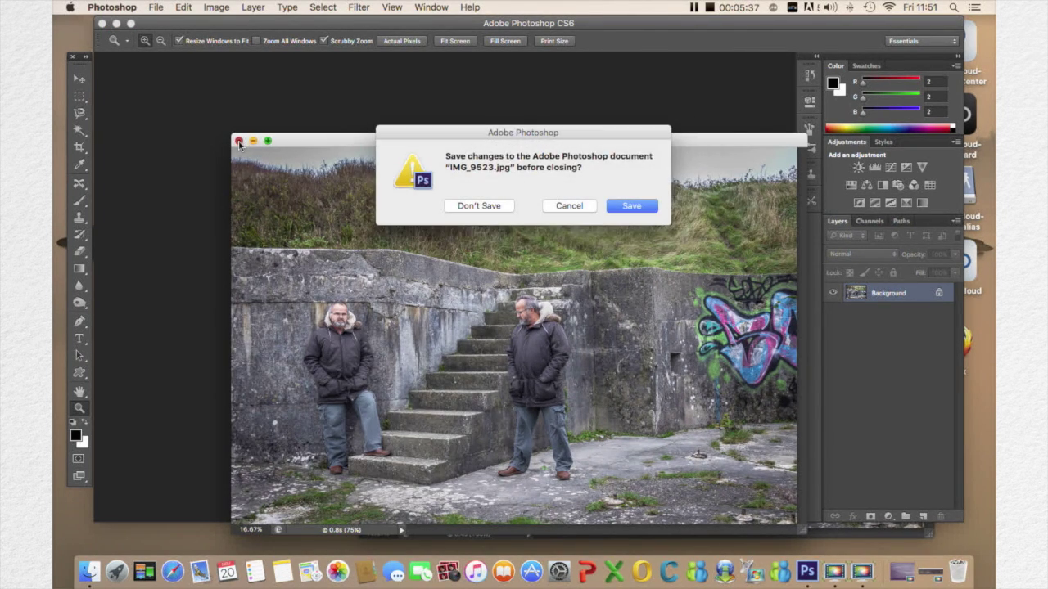
left_click(474, 206)
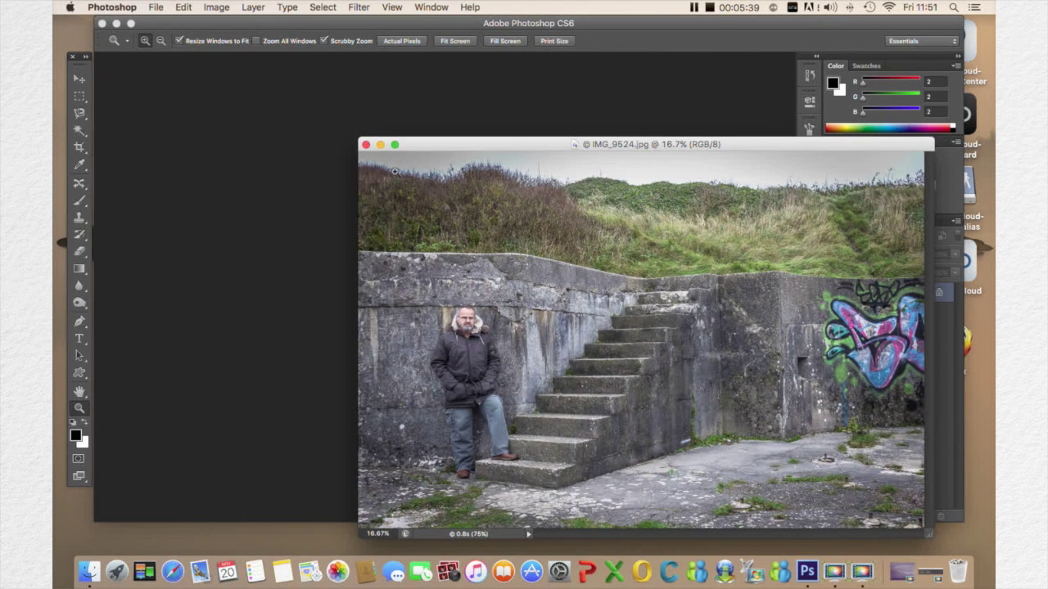
left_click(366, 148)
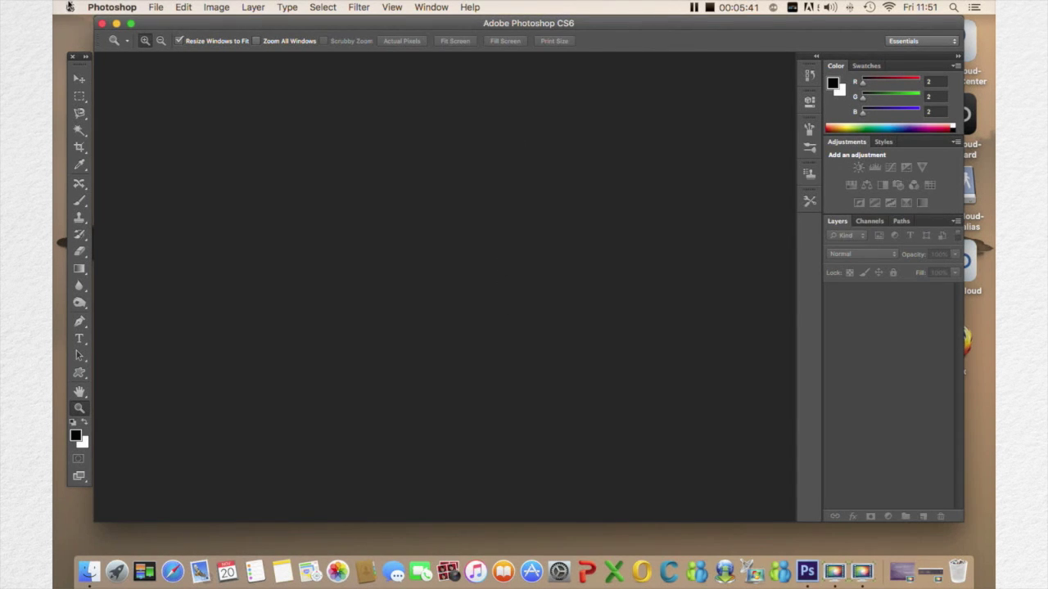
Reopen the saved composite IMG_9522a.jpg from File > Open.
left_click(156, 9)
left_click(166, 36)
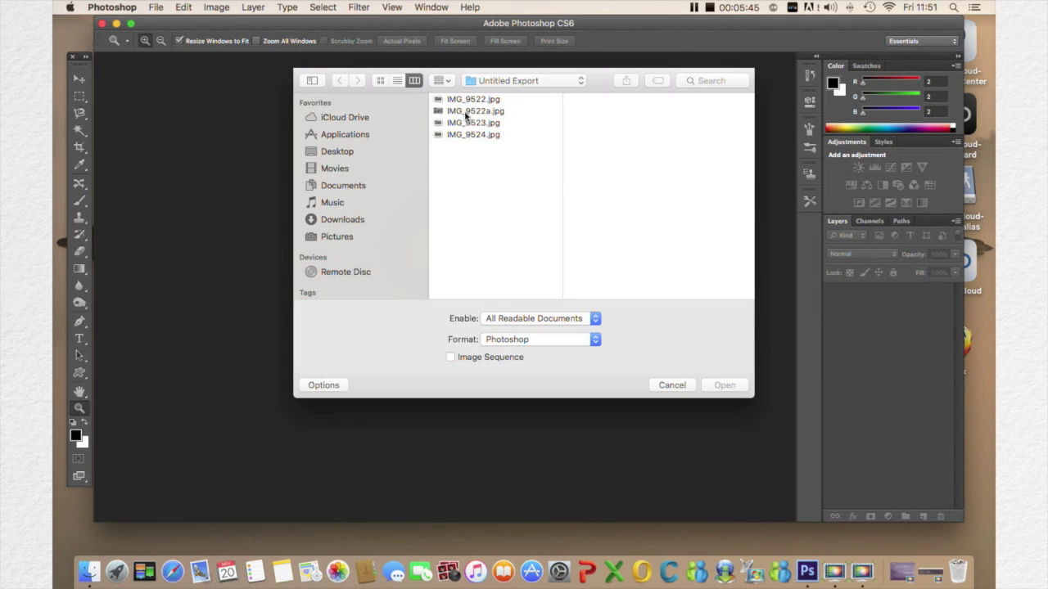
left_click(468, 113)
left_click(723, 385)
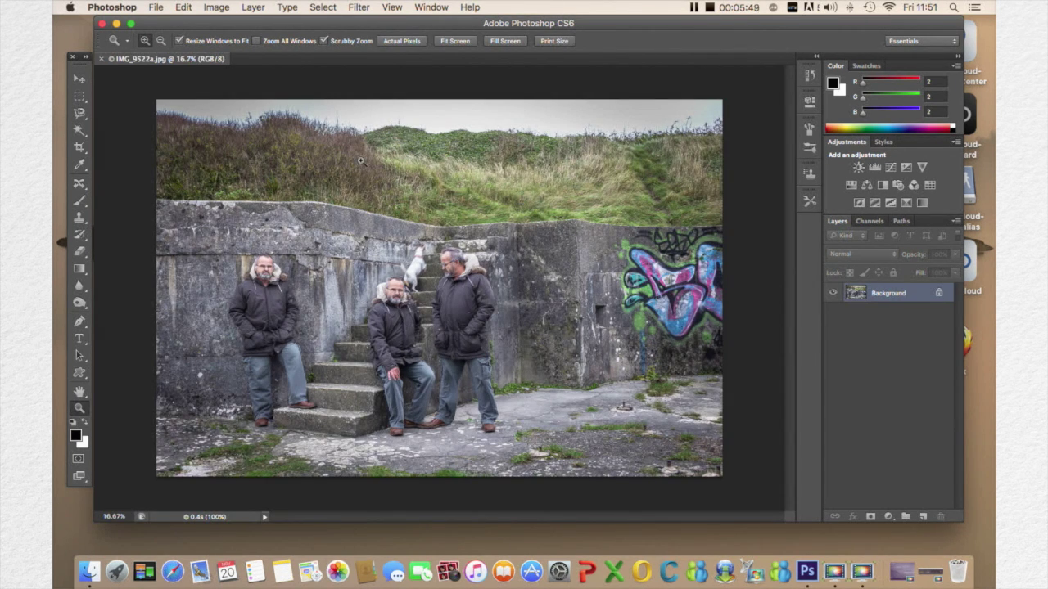
Crop the top, right and bottom edges inward around the three men, then return to the Move tool.
left_click(80, 147)
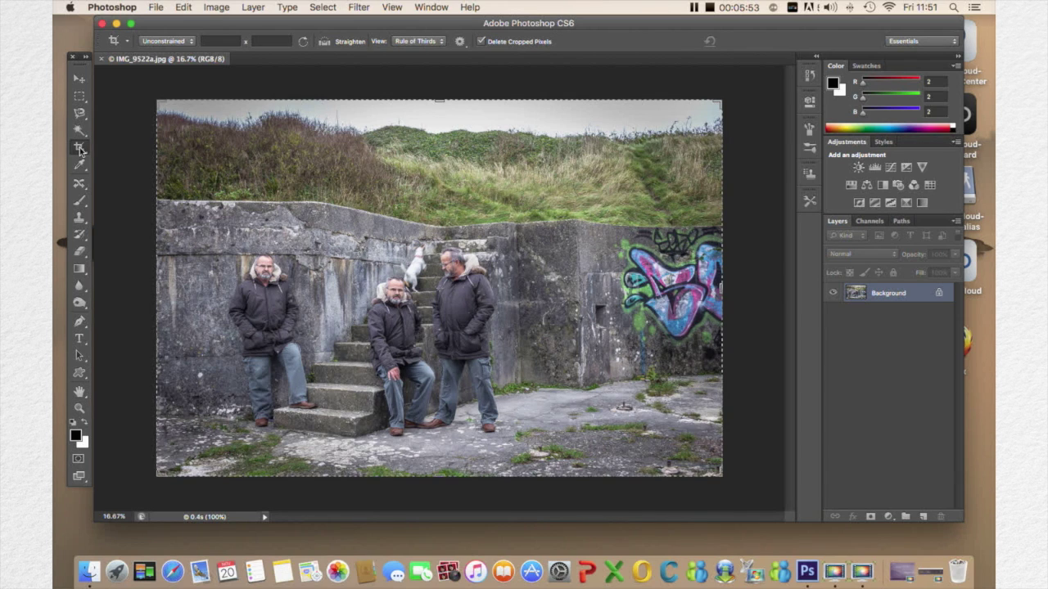
left_click_drag(440, 102, 439, 141)
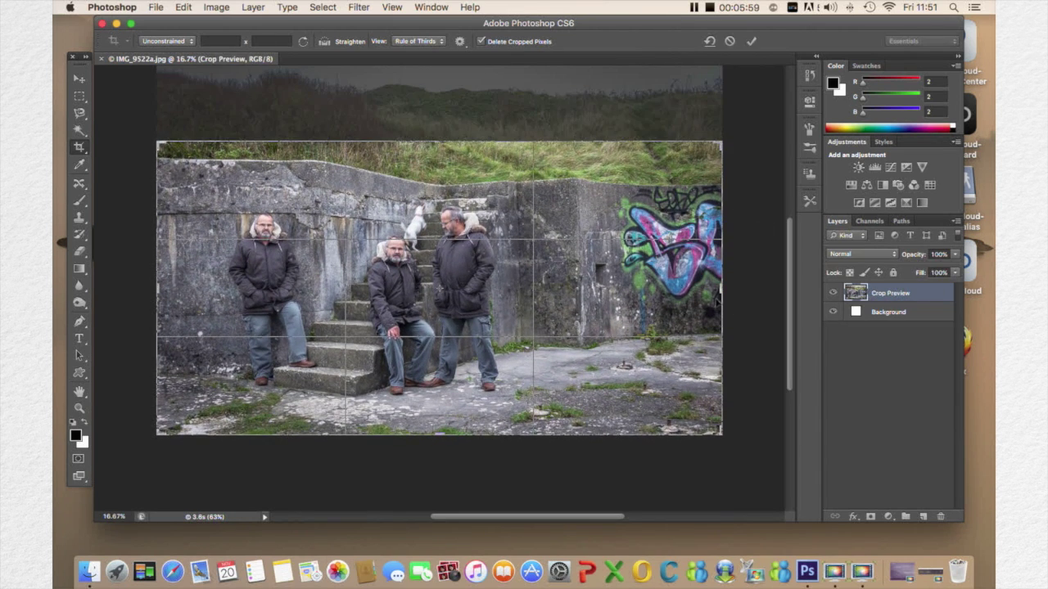
mouse_move(722, 289)
left_mouse_down()
mouse_move(655, 286)
mouse_move(653, 300)
left_mouse_up()
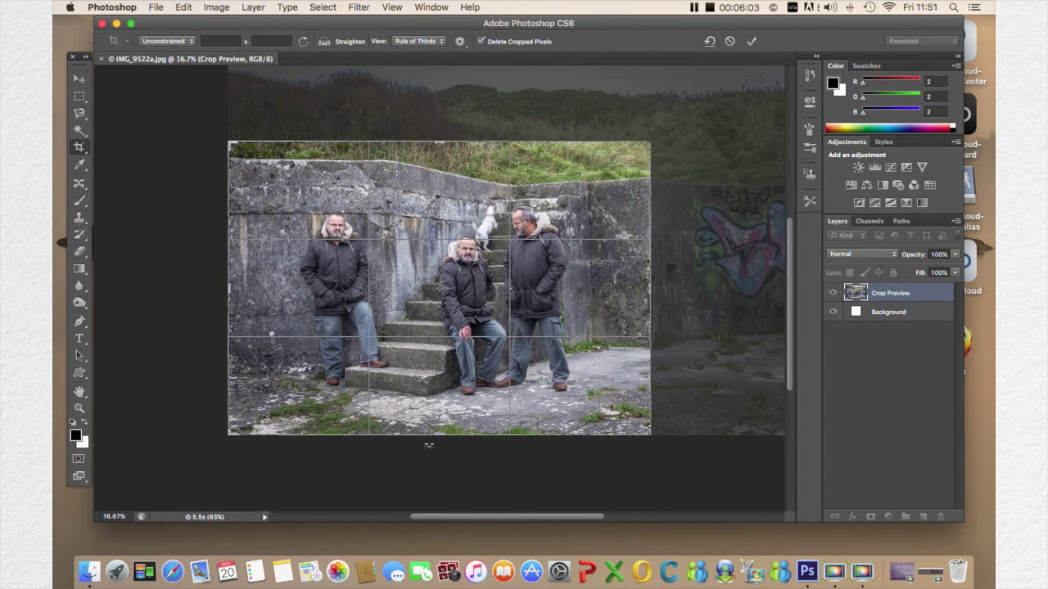
left_click_drag(459, 434, 459, 426)
left_click_drag(651, 288, 647, 287)
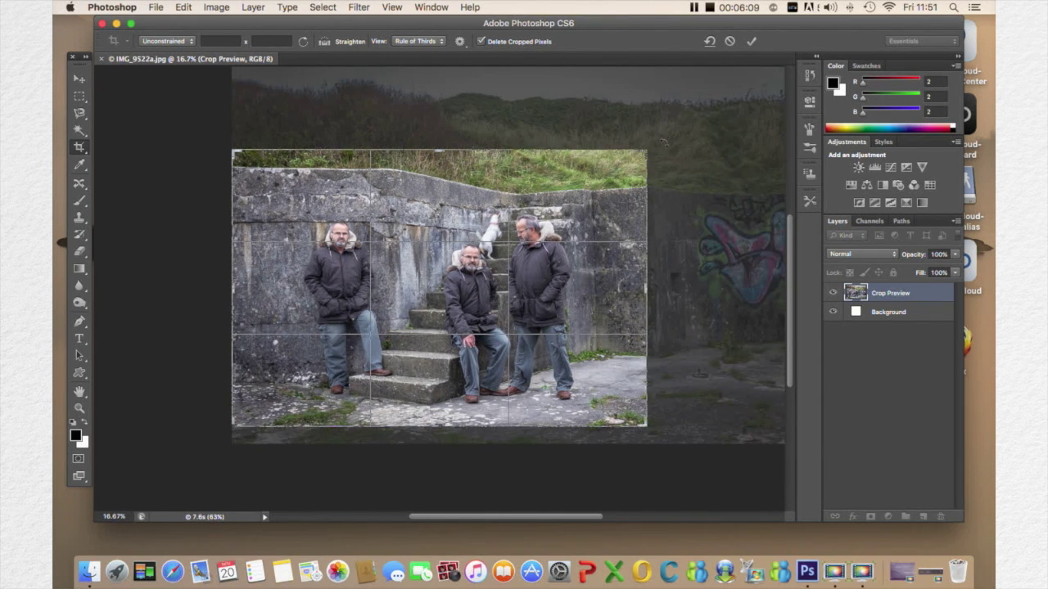
key("Return")
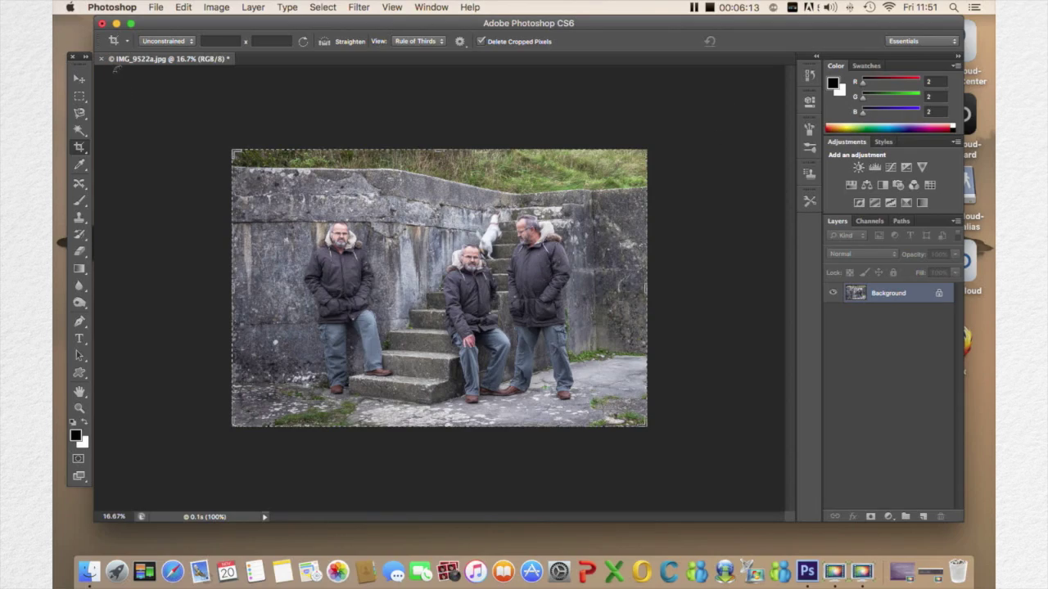
left_click(79, 80)
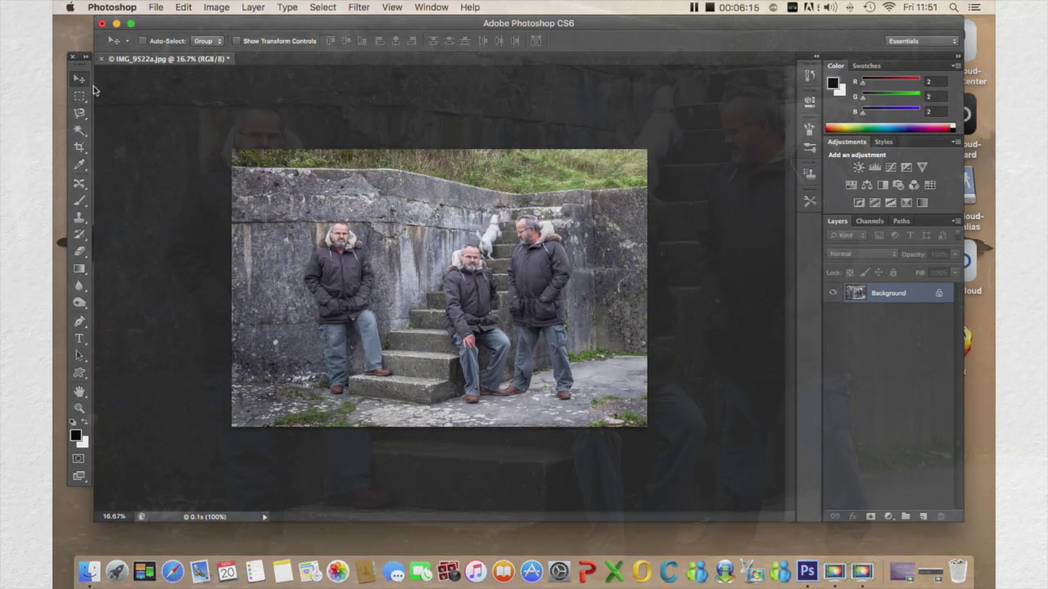